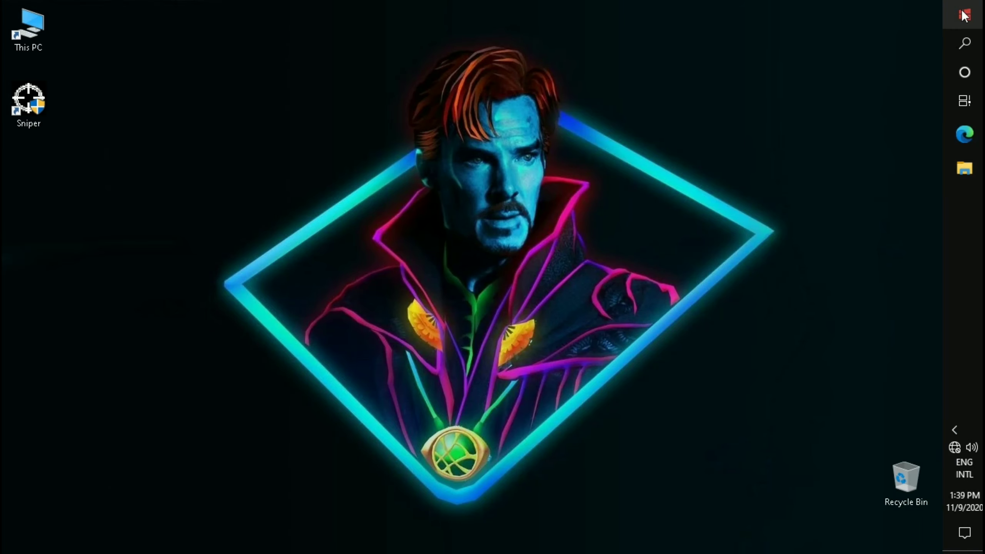
- Find Notepad through Windows Search, launch it and maximize its empty Untitled window
click(952, 45)
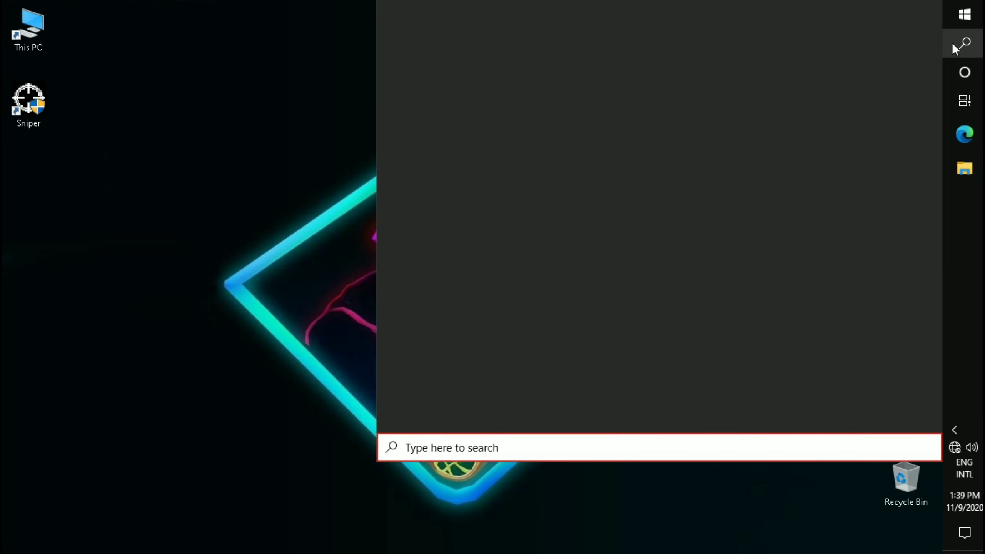
text(notep)
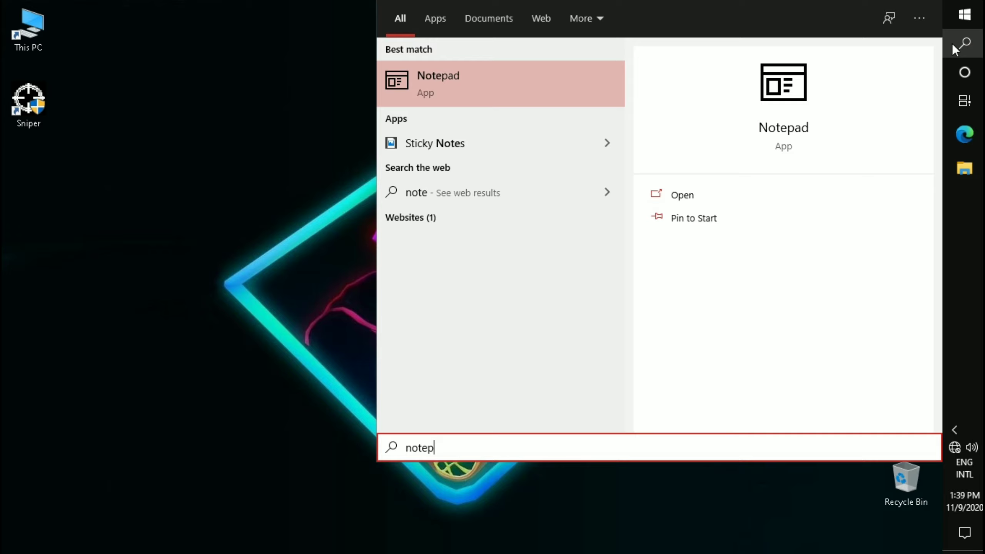
text(ad)
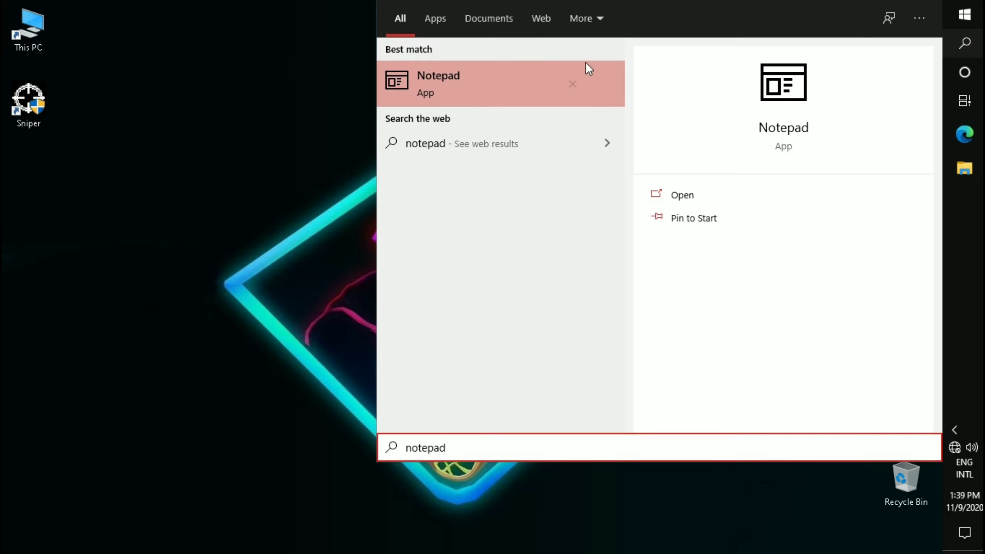
click(440, 99)
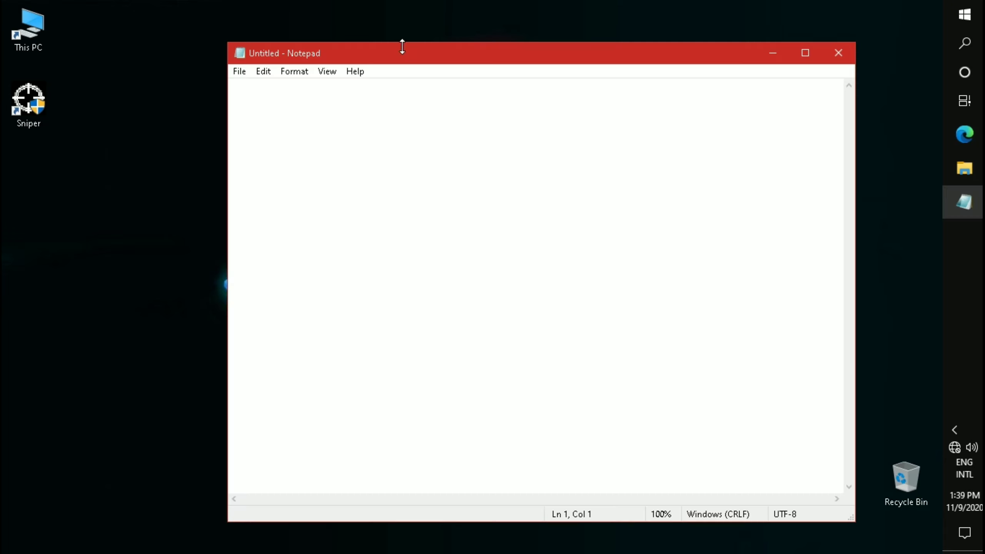
click(805, 58)
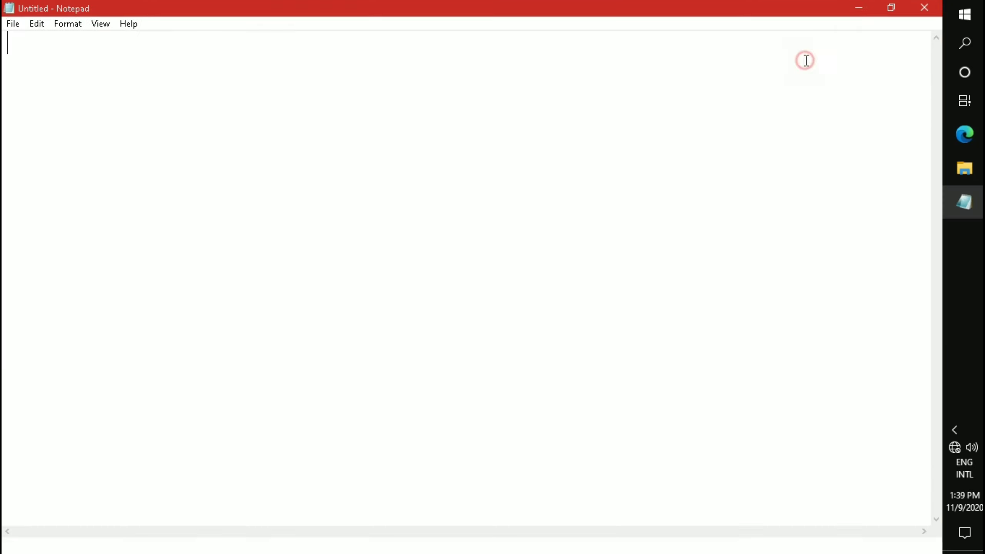
- Start opening a file and browse This PC to C:\Program Files (x86)
click(14, 25)
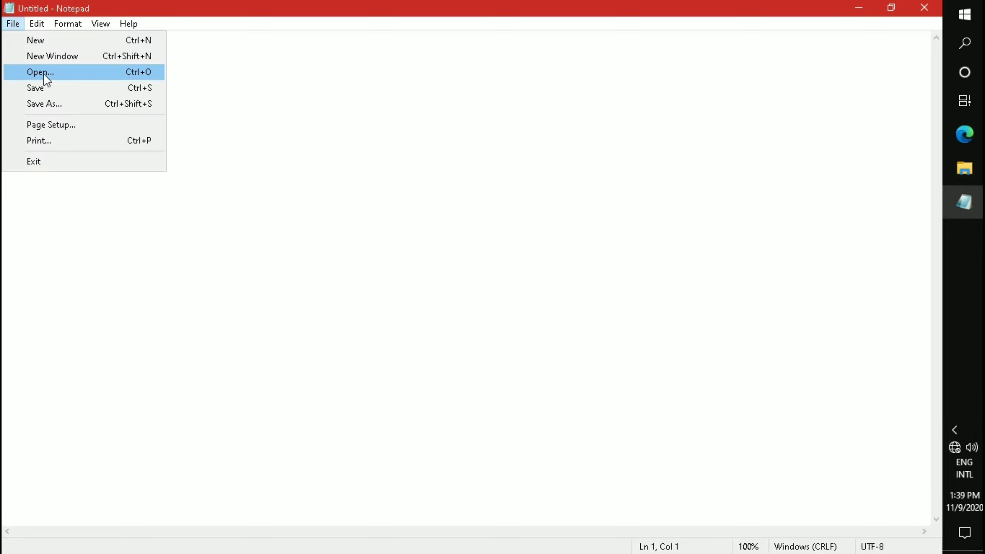
click(47, 81)
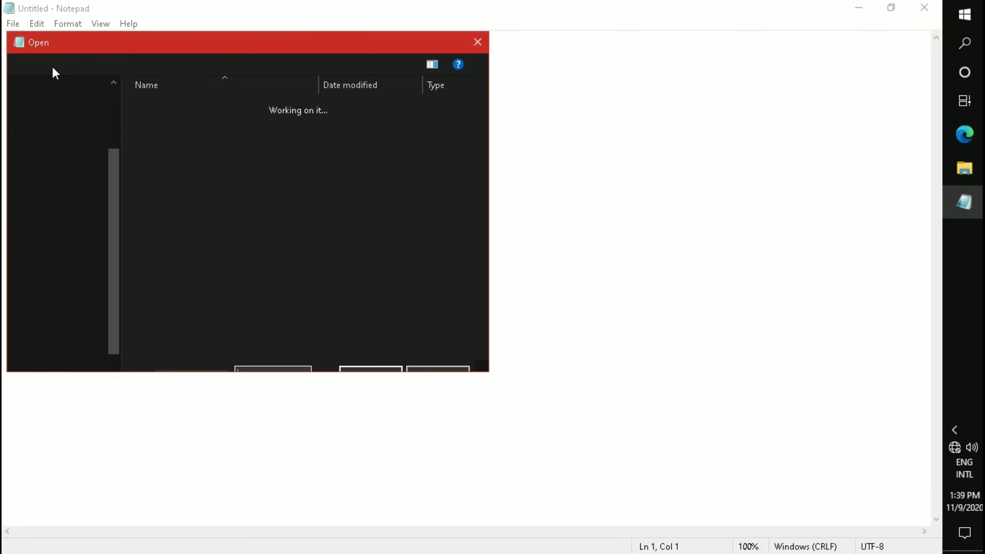
click(53, 153)
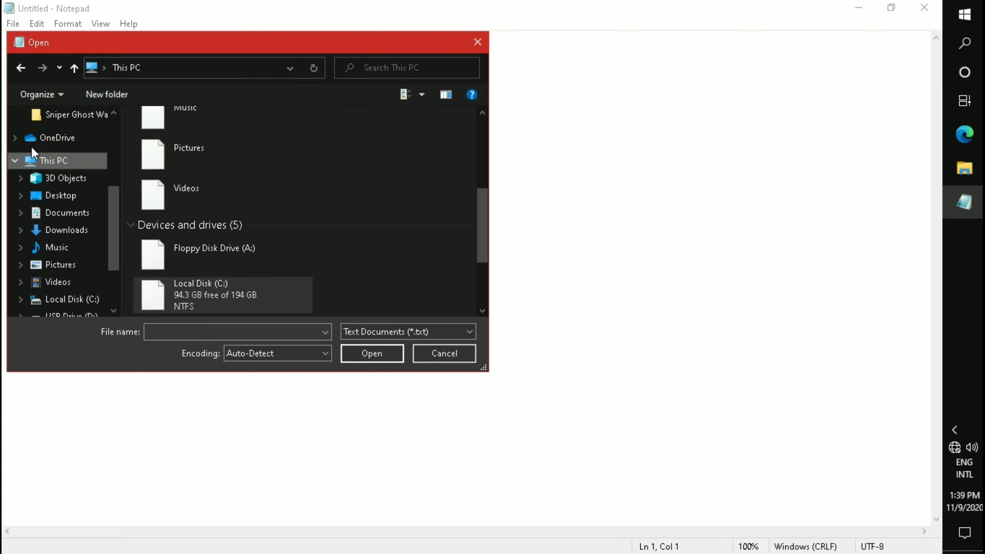
drag(142, 46, 198, 45)
scroll(341, 193, down, 3)
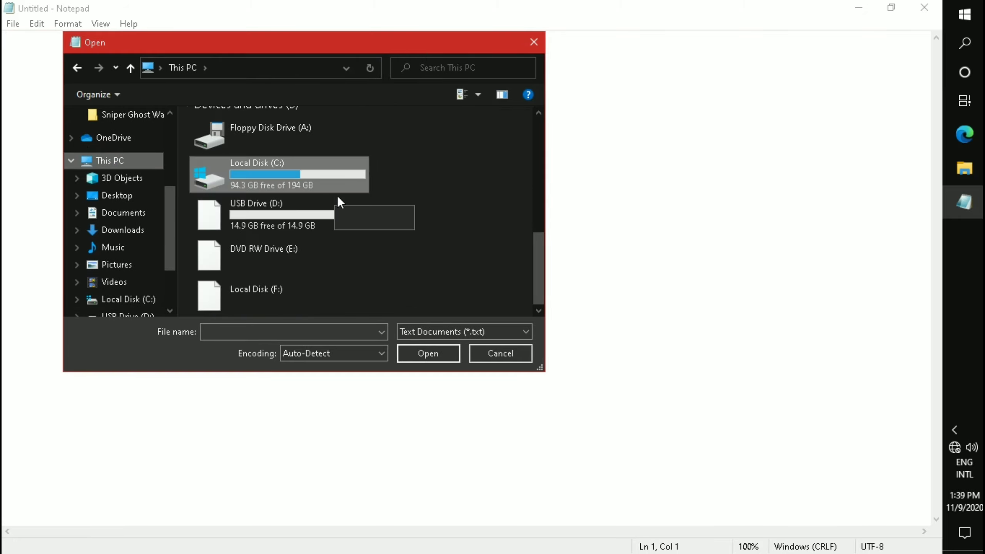
double_click(264, 175)
double_click(258, 193)
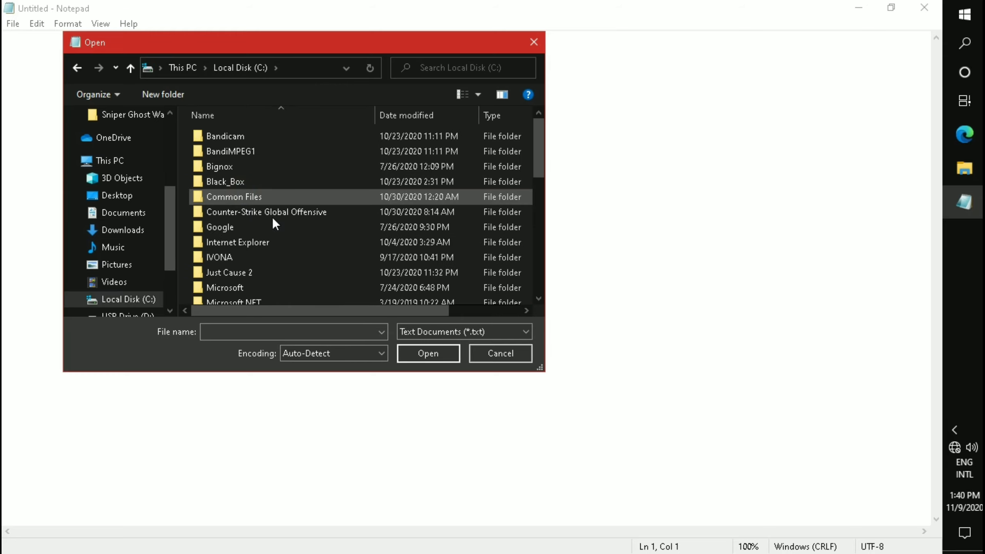
- Go into Sniper Ghost Warrior\Game\out\Settings, show All Files and select Video
scroll(276, 223, down, 8)
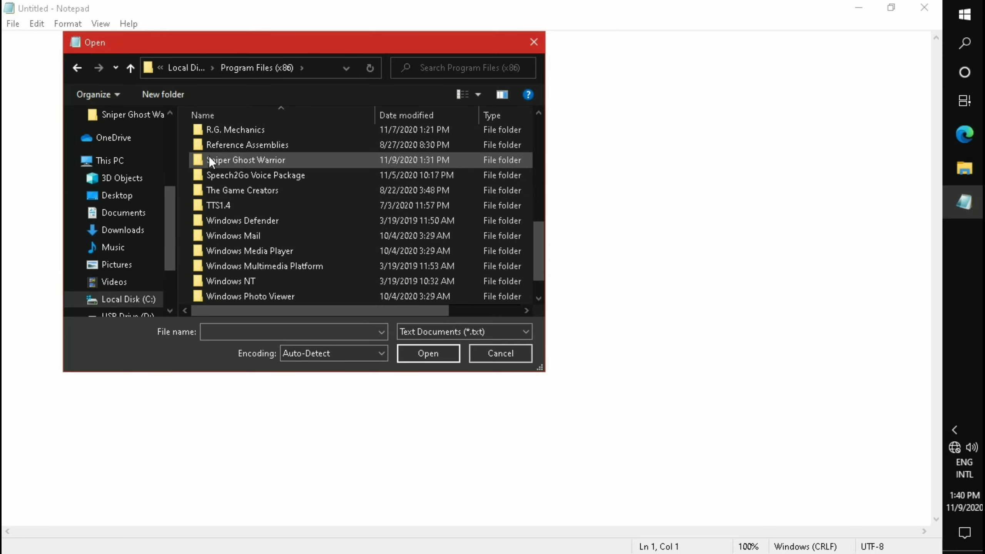
double_click(215, 159)
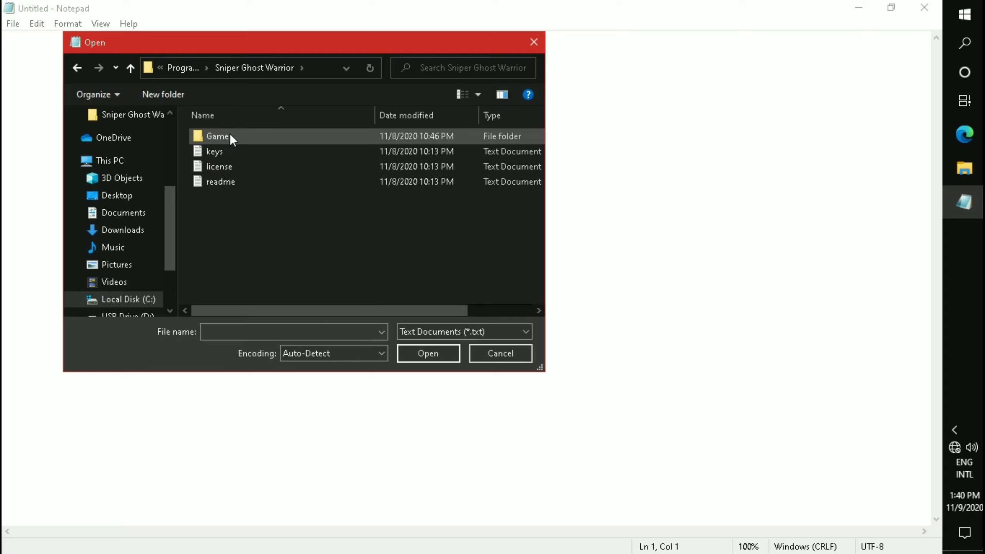
double_click(232, 135)
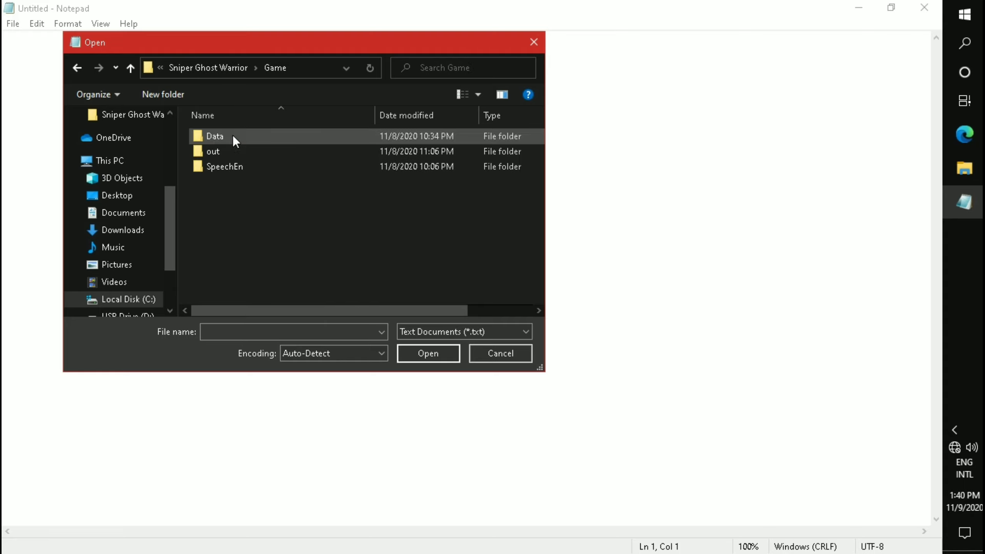
double_click(225, 153)
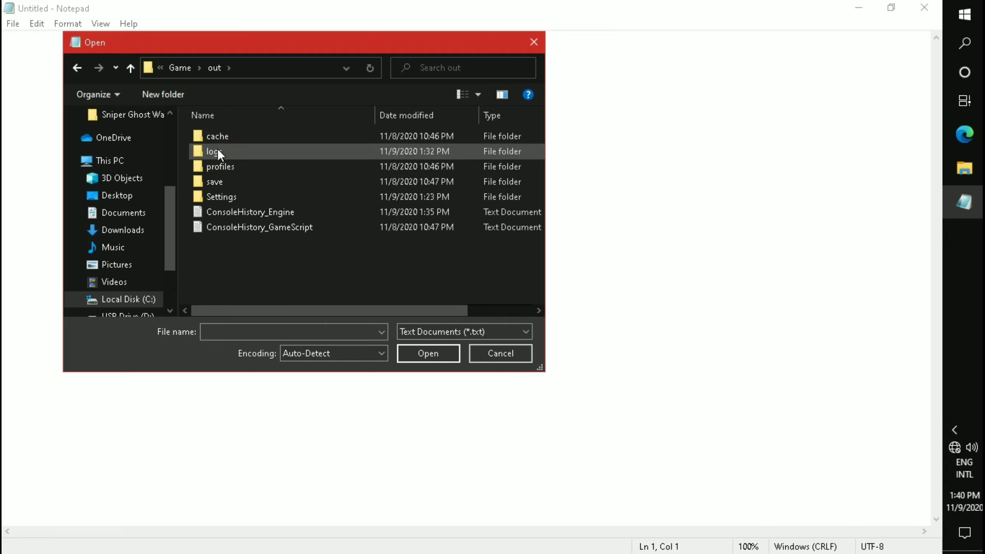
double_click(235, 196)
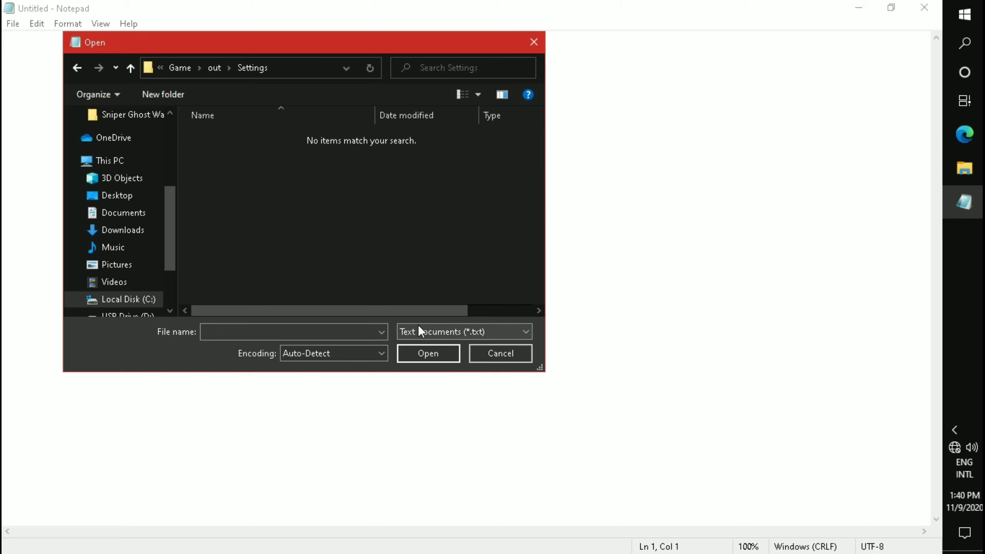
click(429, 331)
click(403, 354)
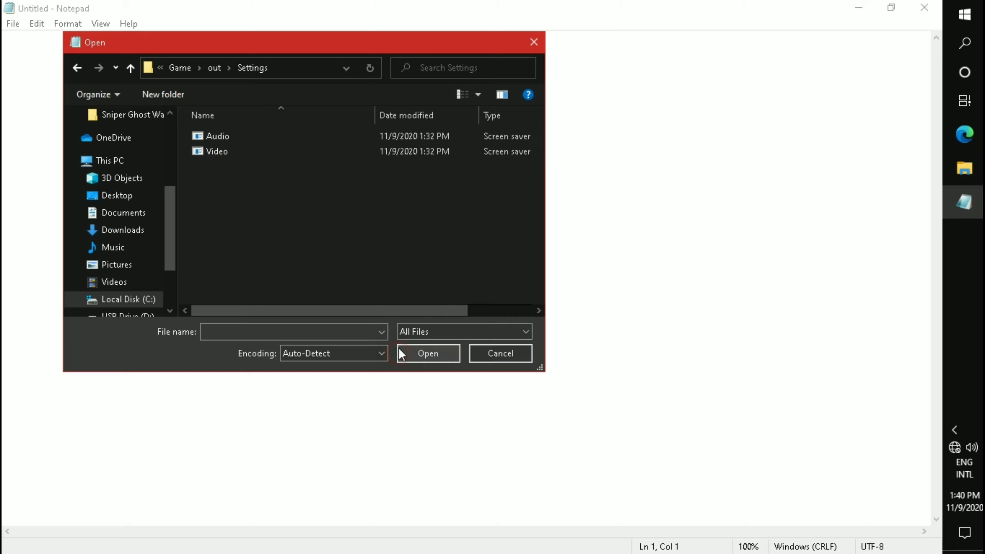
click(205, 152)
- Open the Video file and change the VSync comment's 'enable' to 'disable'
click(428, 353)
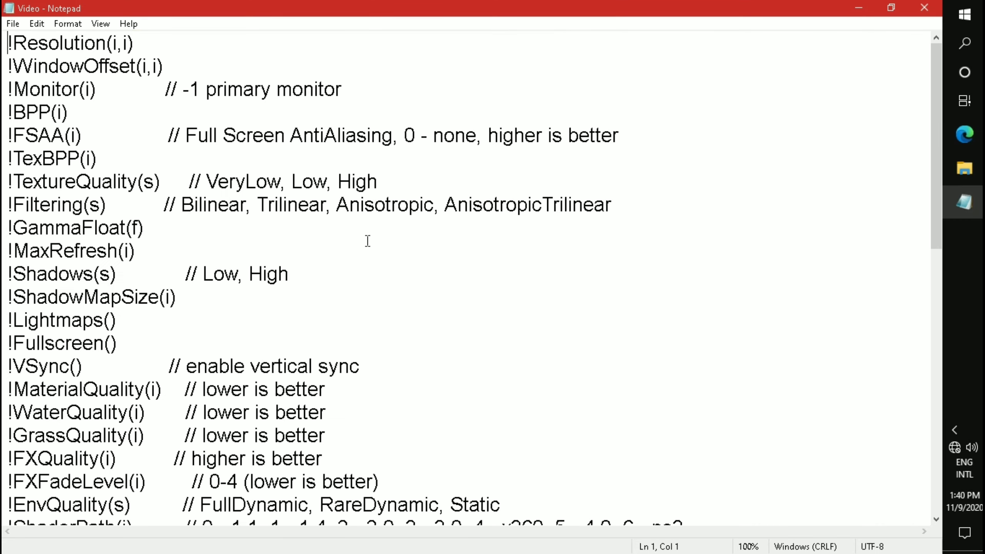
scroll(361, 253, down, 1)
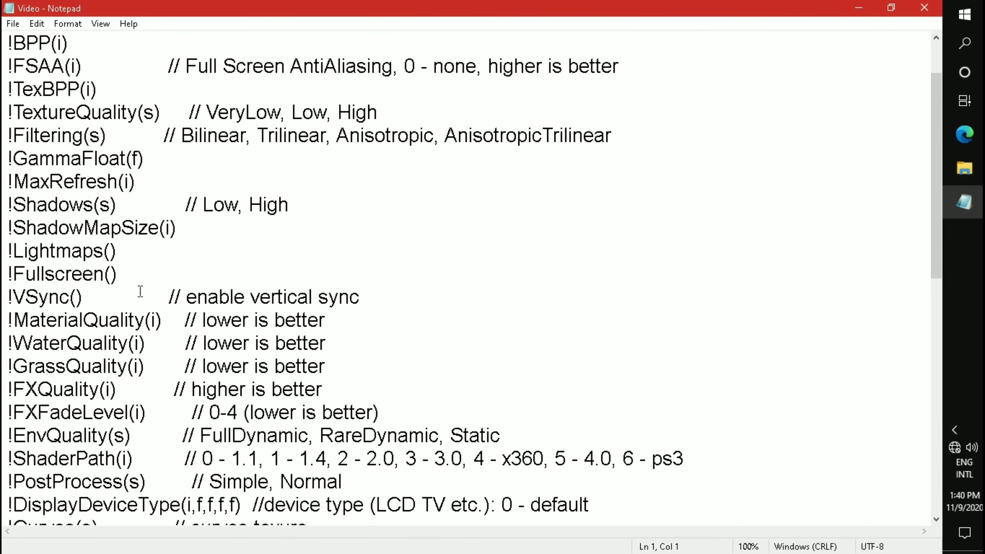
drag(10, 296, 379, 298)
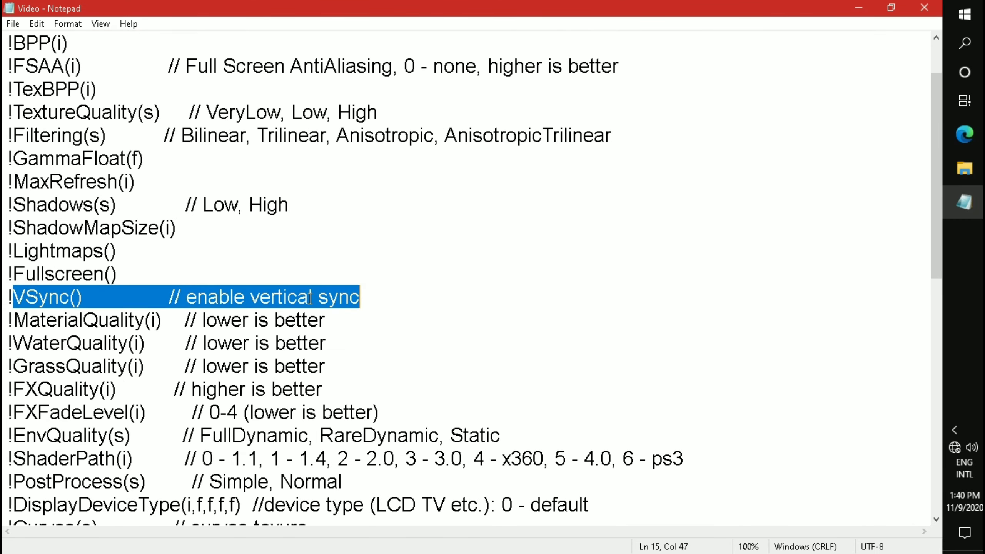
click(244, 301)
key(BackSpace)
key(BackSpace)
key(BackSpace)
key(BackSpace)
key(BackSpace)
key(BackSpace)
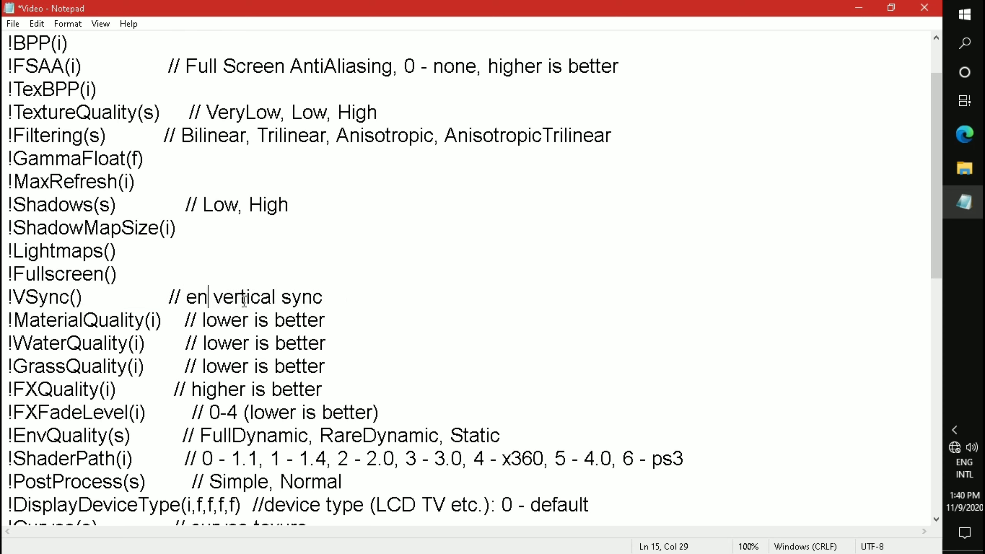
text(disable)
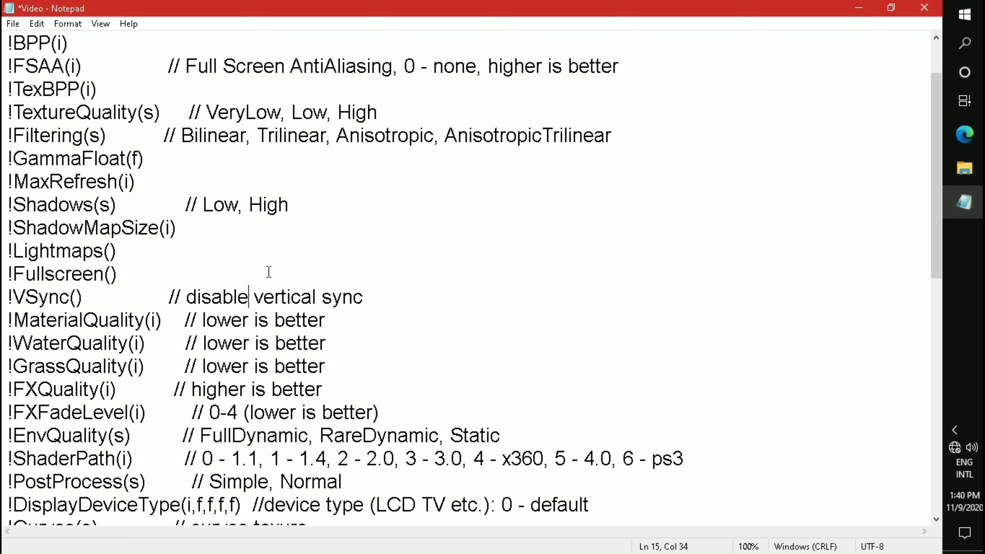
- Scroll down through the Video file to the lower quality settings
scroll(269, 272, down, 2)
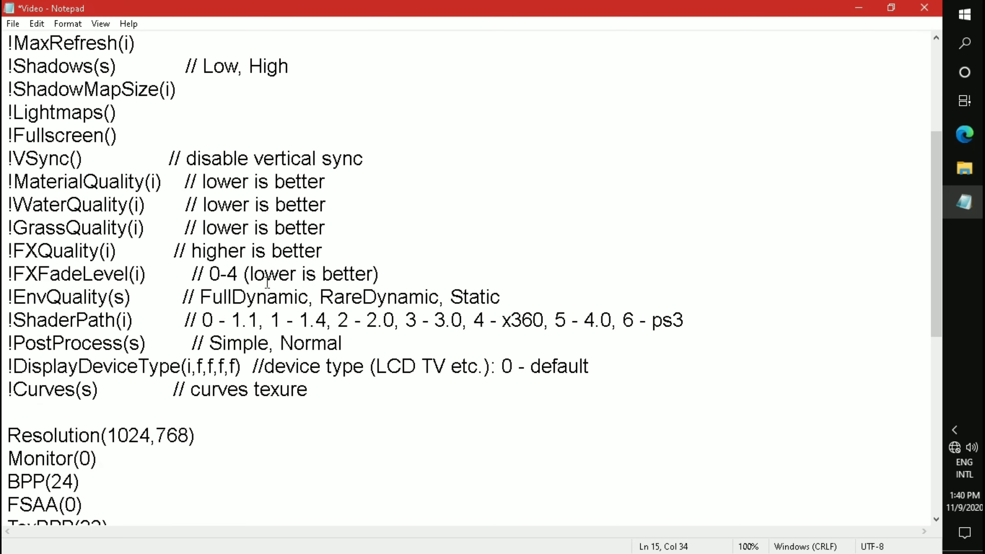
scroll(267, 282, down, 1)
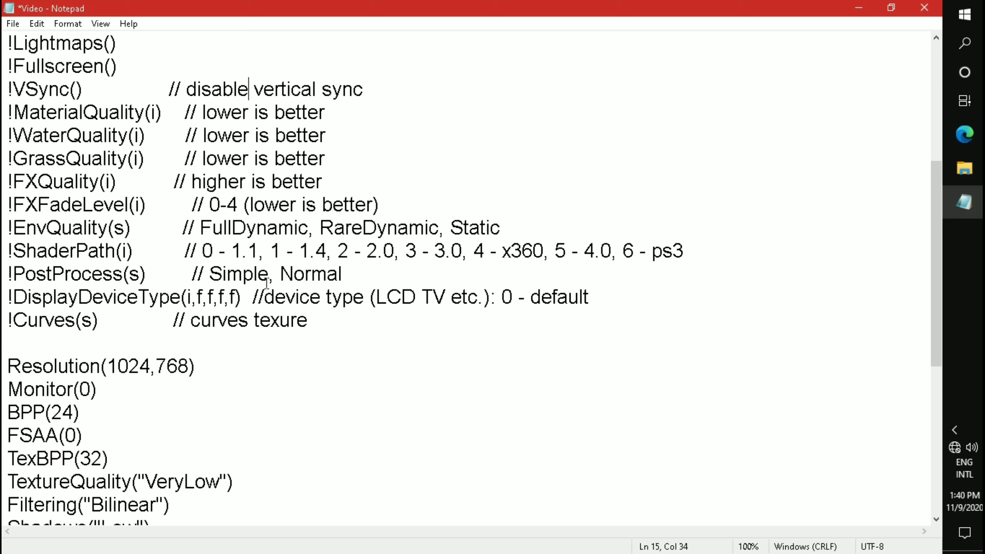
scroll(267, 283, down, 1)
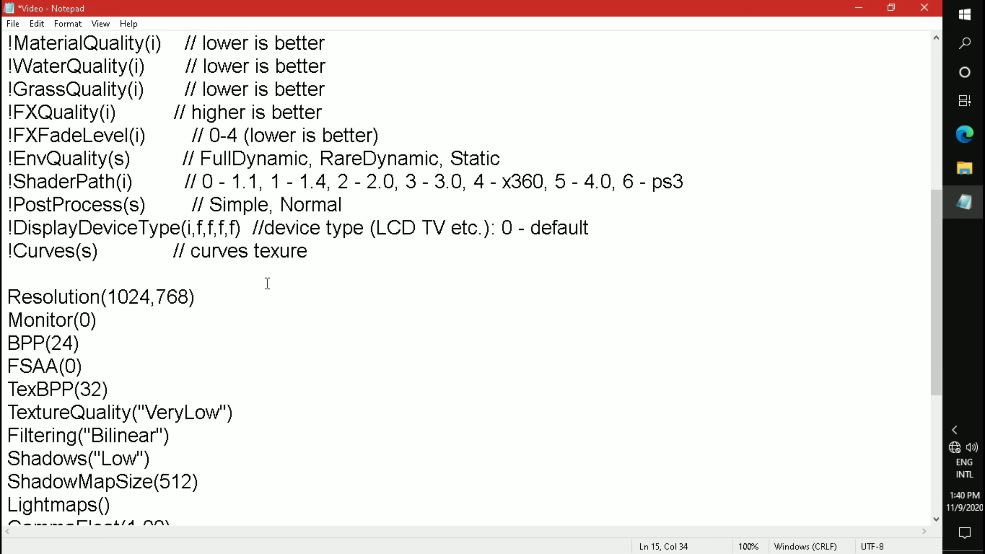
scroll(267, 281, up, 1)
scroll(268, 282, down, 3)
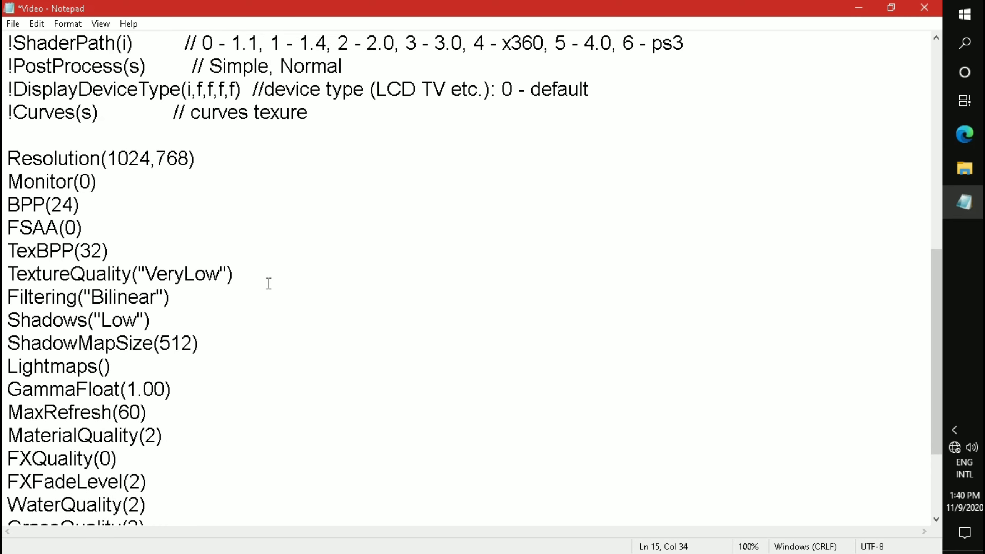
scroll(267, 279, down, 1)
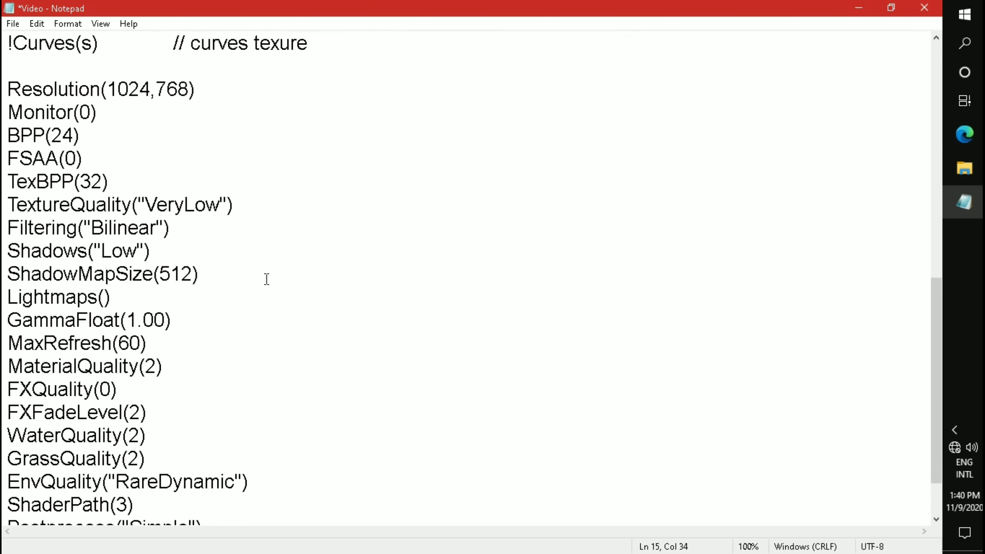
scroll(266, 279, down, 1)
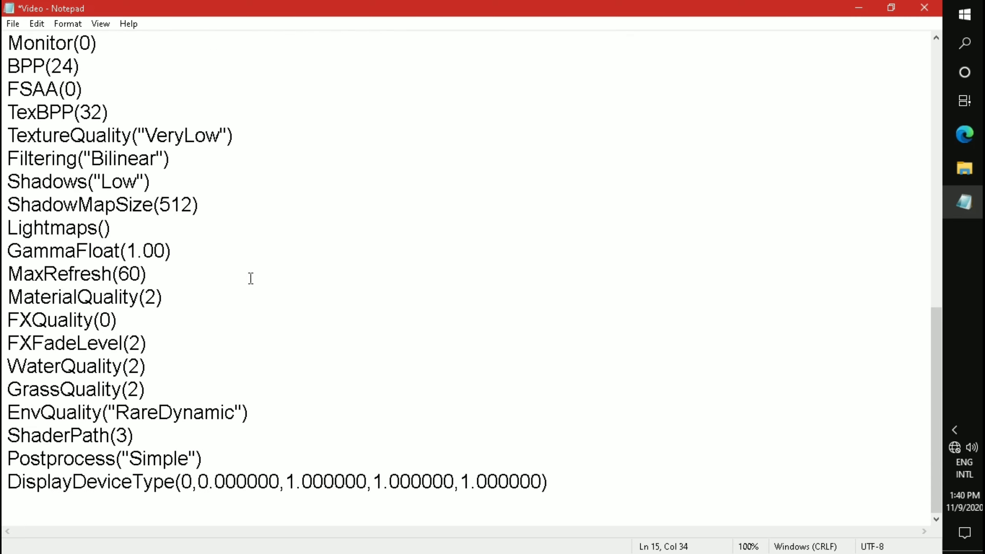
- Set MaterialQuality to 0 and lower FXFadeLevel from 2 to 1
drag(3, 291, 176, 298)
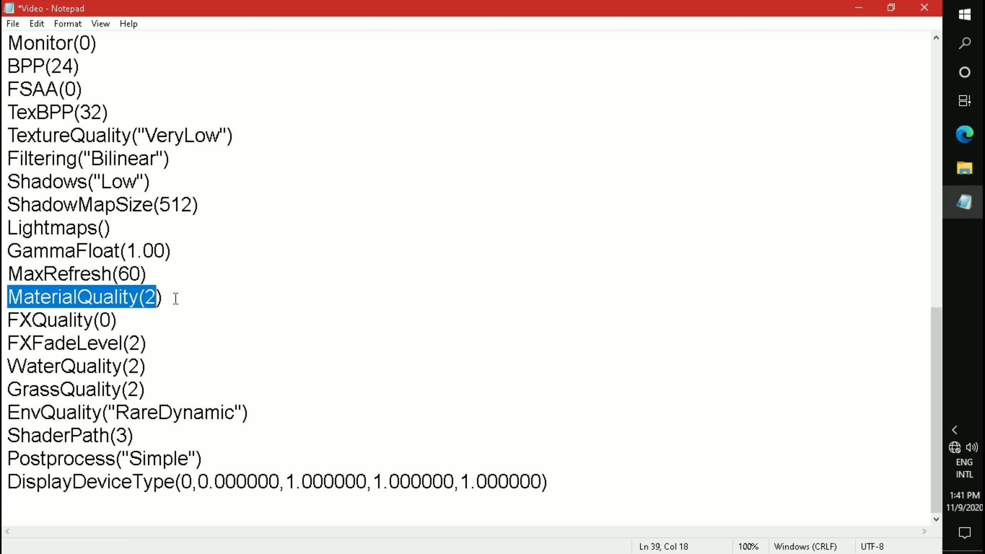
click(155, 297)
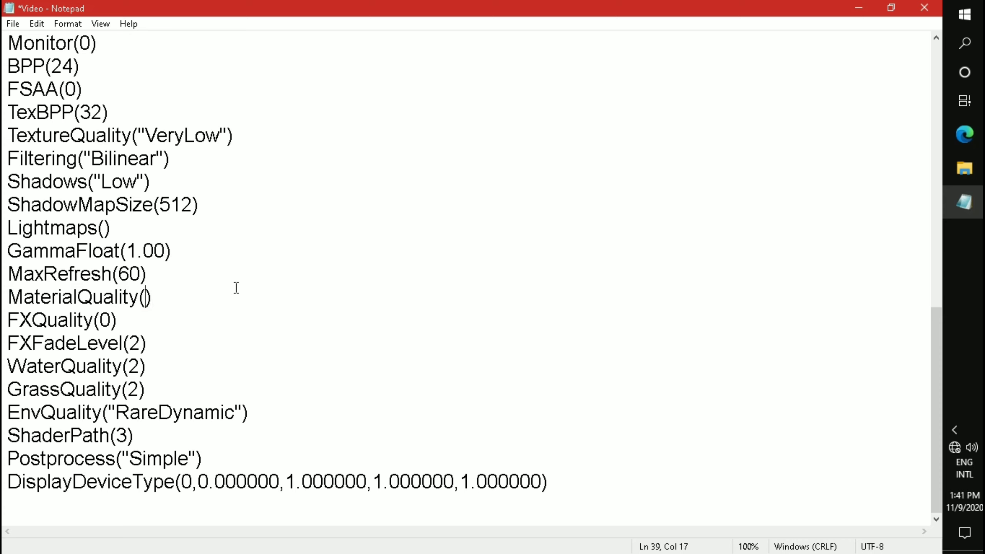
text(0)
drag(141, 343, 5, 343)
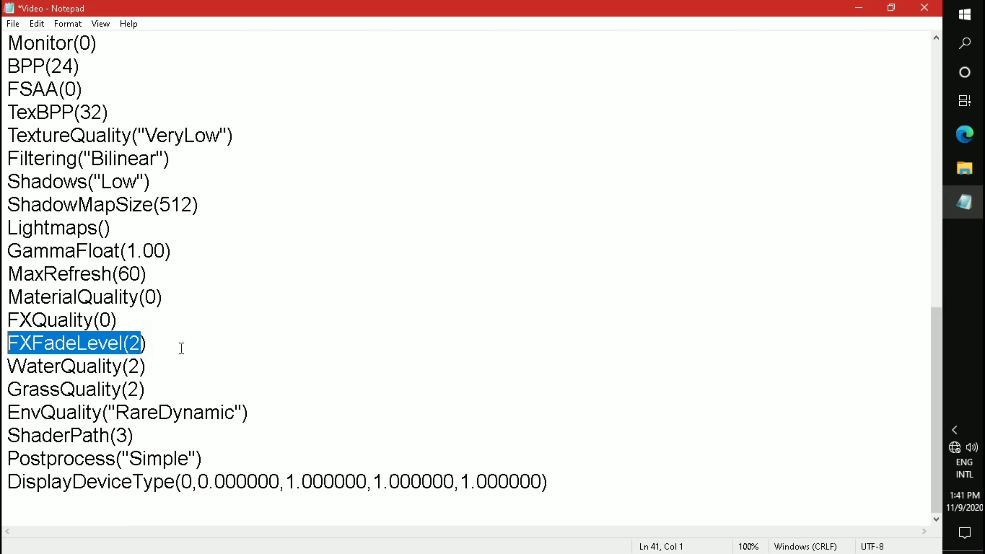
click(141, 343)
key(BackSpace)
text(1)
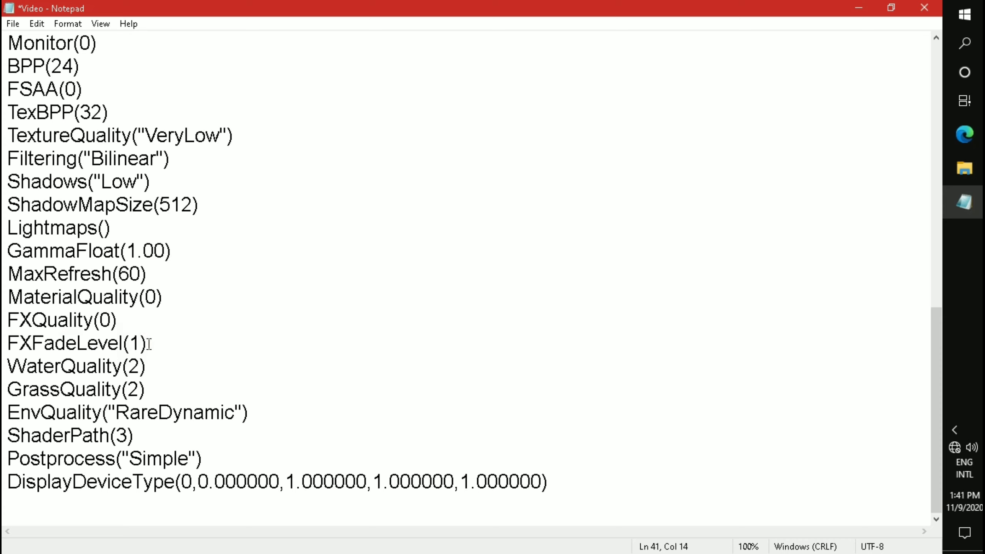
- Lower WaterQuality and GrassQuality from 2 to 0, then return to the option comments
drag(166, 364, 8, 366)
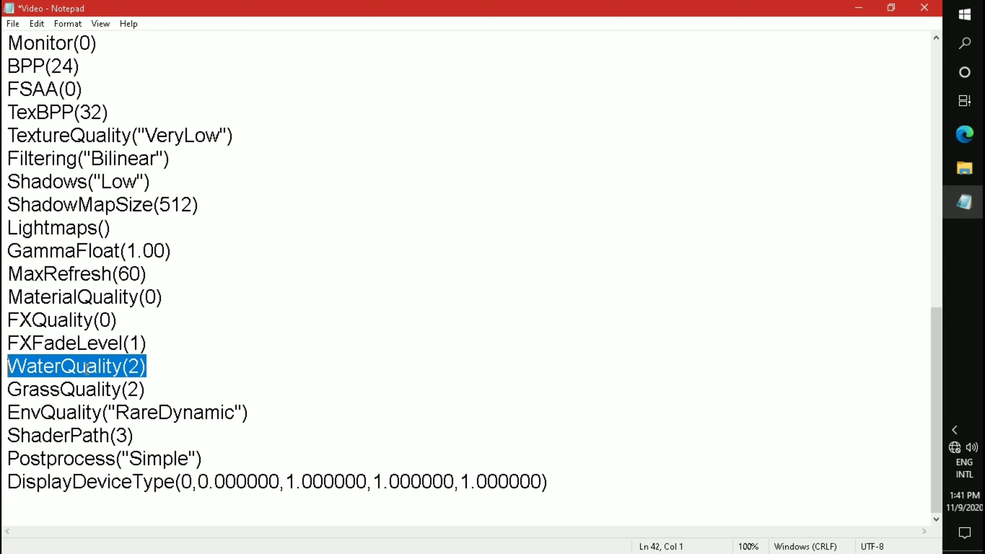
click(143, 367)
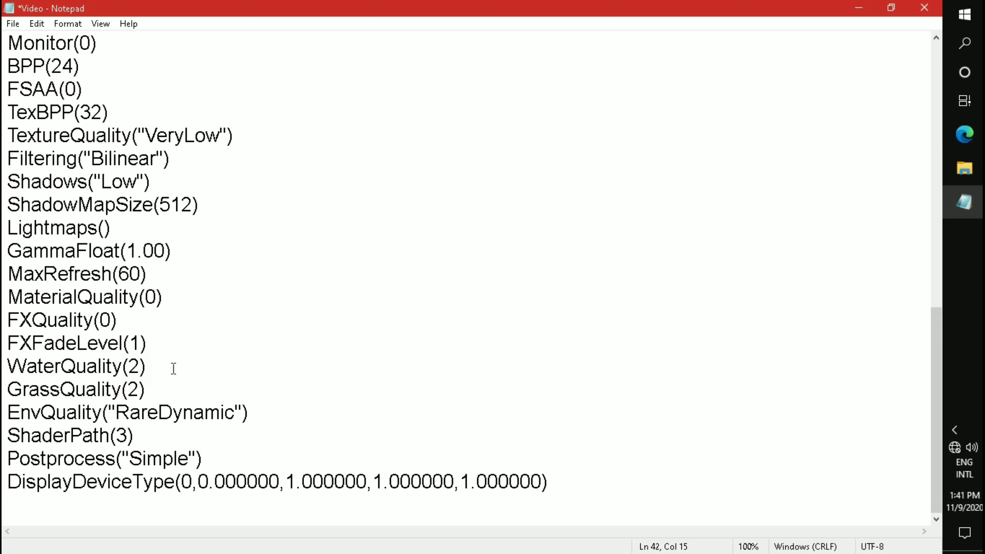
key(BackSpace)
text(0)
drag(163, 387, 8, 388)
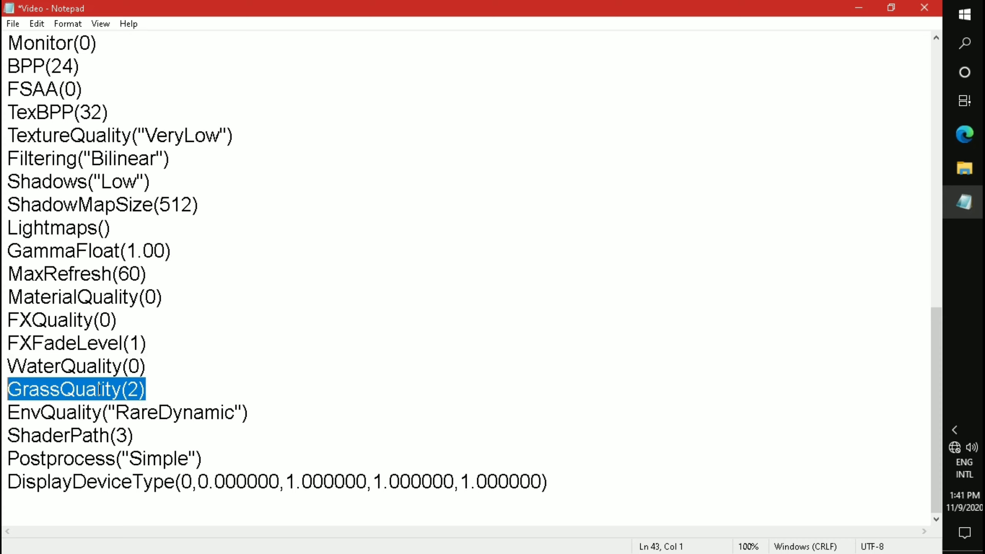
click(137, 390)
key(BackSpace)
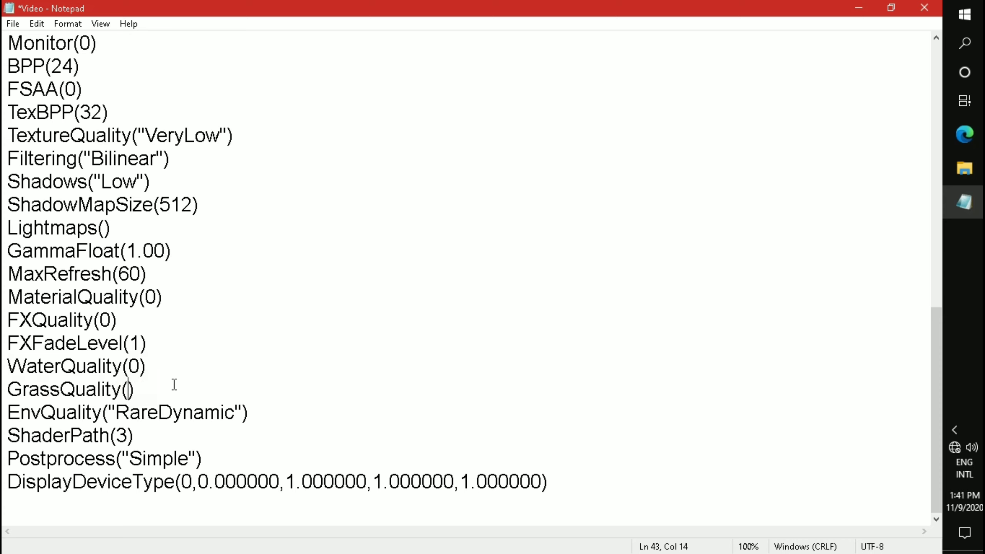
text(0)
scroll(176, 380, up, 1)
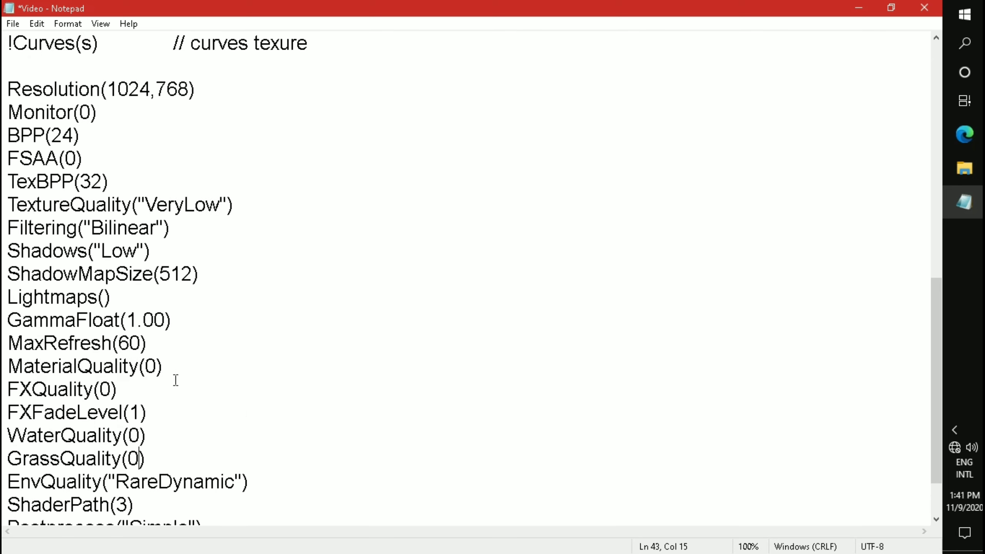
scroll(175, 380, up, 5)
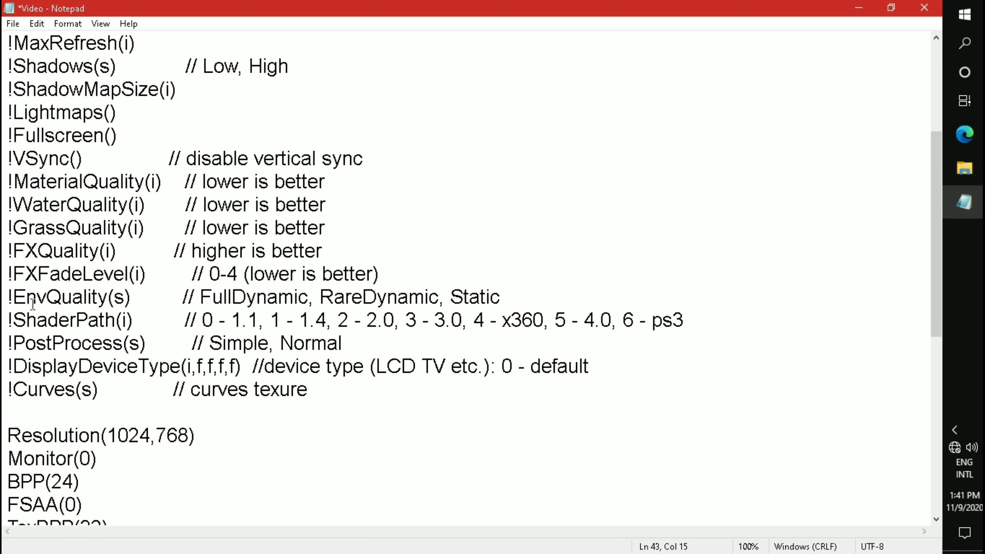
- Copy the word 'Static' from the EnvQuality comment
drag(10, 296, 501, 295)
click(432, 278)
right_click(477, 304)
click(508, 343)
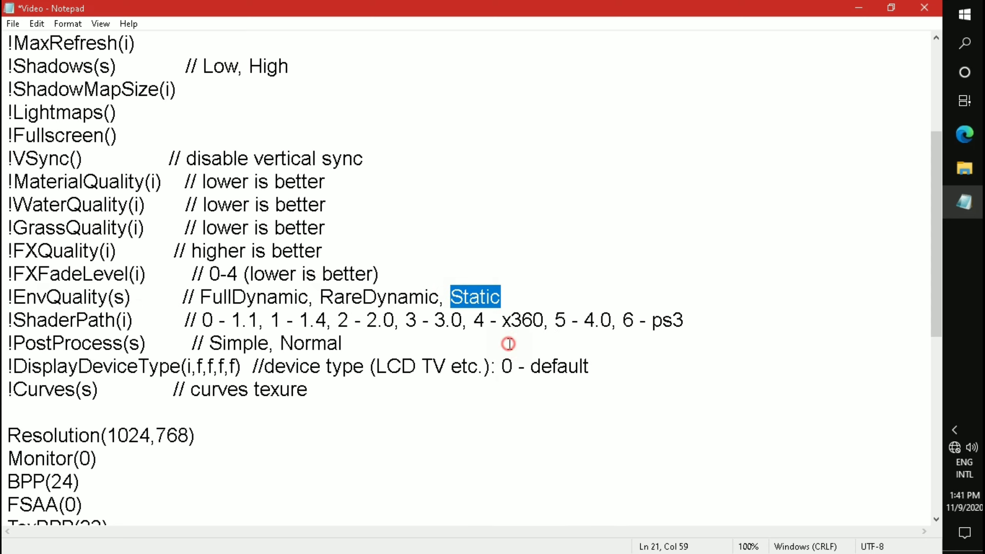
click(446, 384)
- Select the RareDynamic value on the EnvQuality line for replacement
scroll(353, 313, down, 2)
scroll(353, 313, down, 4)
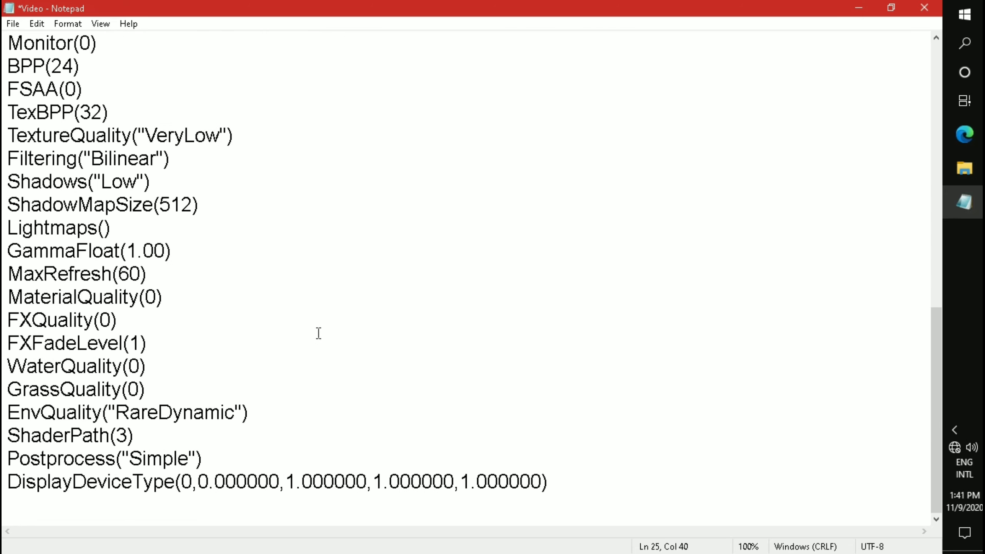
drag(232, 412, 116, 412)
right_click(149, 412)
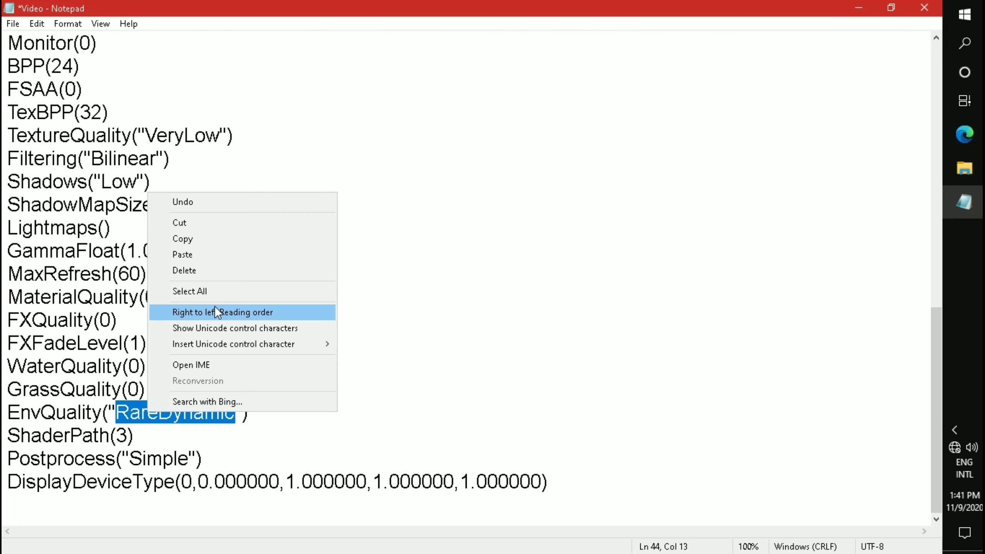
- Replace RareDynamic with Static and start changing Resolution(1024,768) to 800,600
click(213, 257)
scroll(265, 272, up, 1)
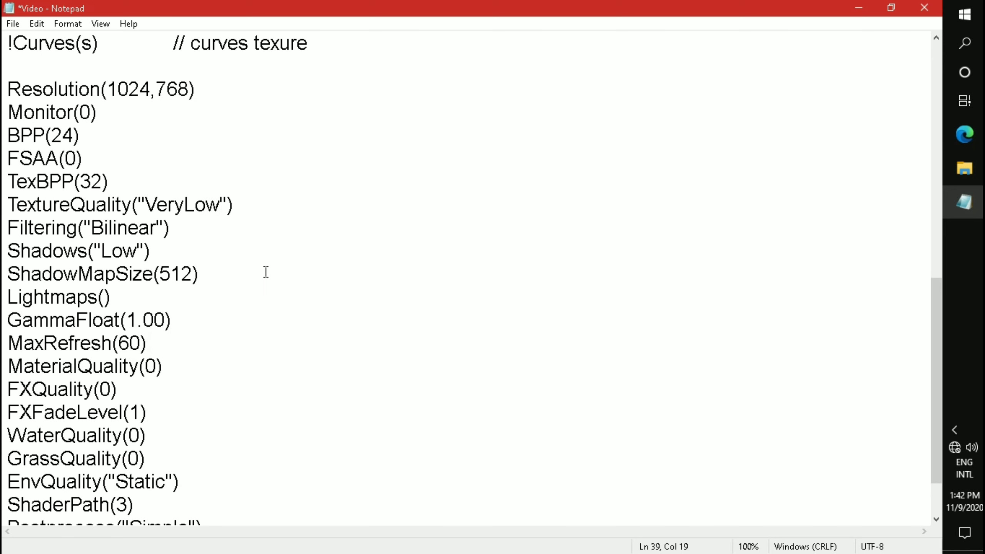
scroll(154, 97, up, 2)
drag(196, 228, 7, 229)
click(175, 232)
click(146, 228)
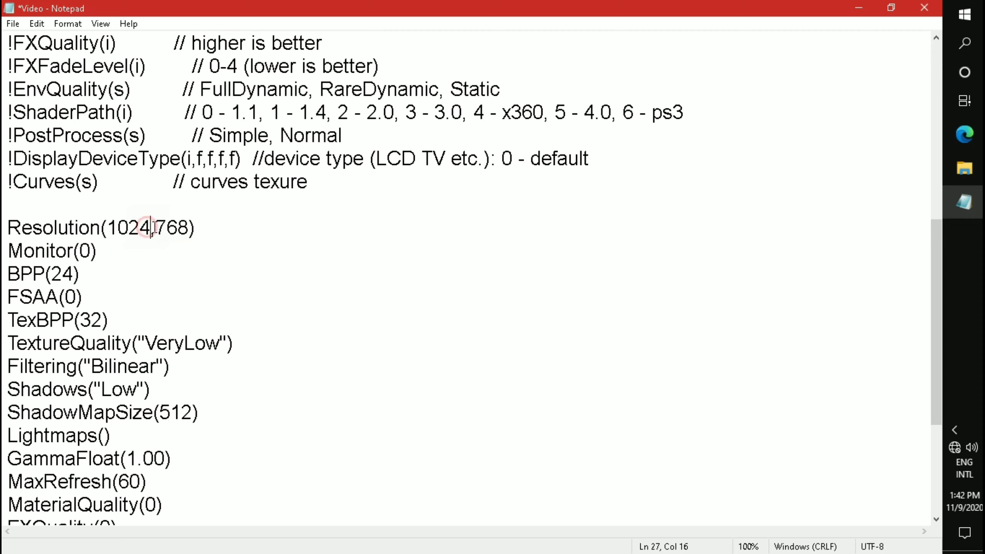
key(BackSpace)
key(BackSpace)
key(BackSpace)
key(BackSpace)
text(800)
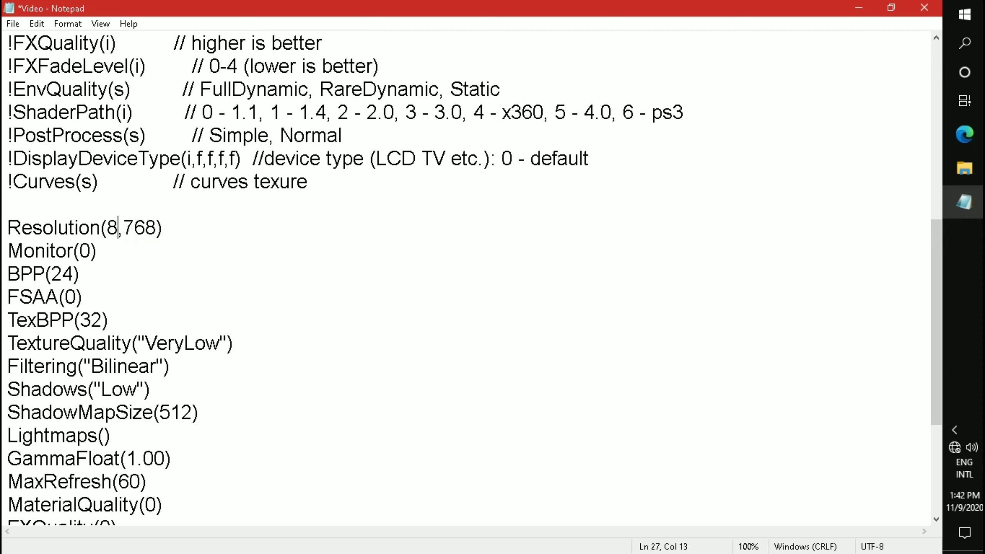
click(177, 227)
key(BackSpace)
key(BackSpace)
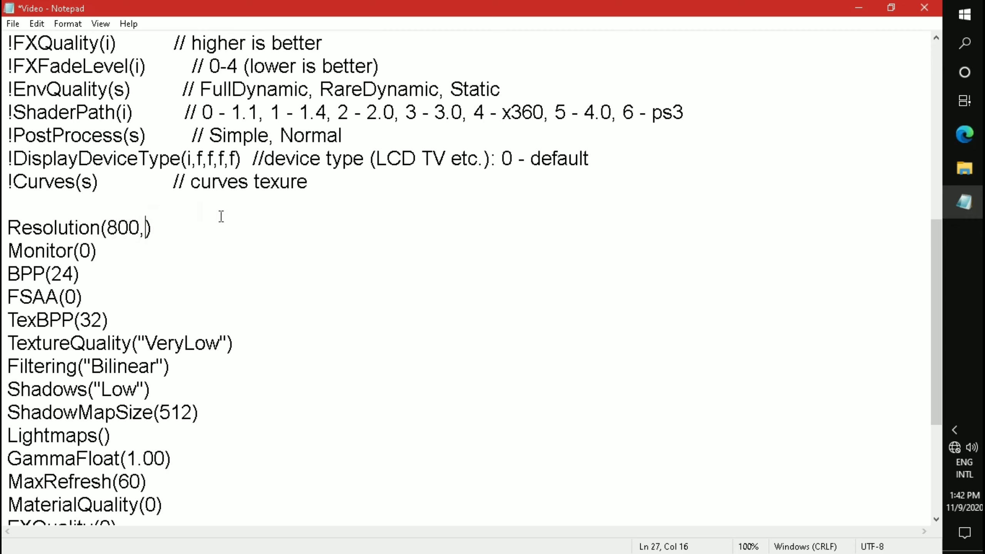
text(600)
click(220, 221)
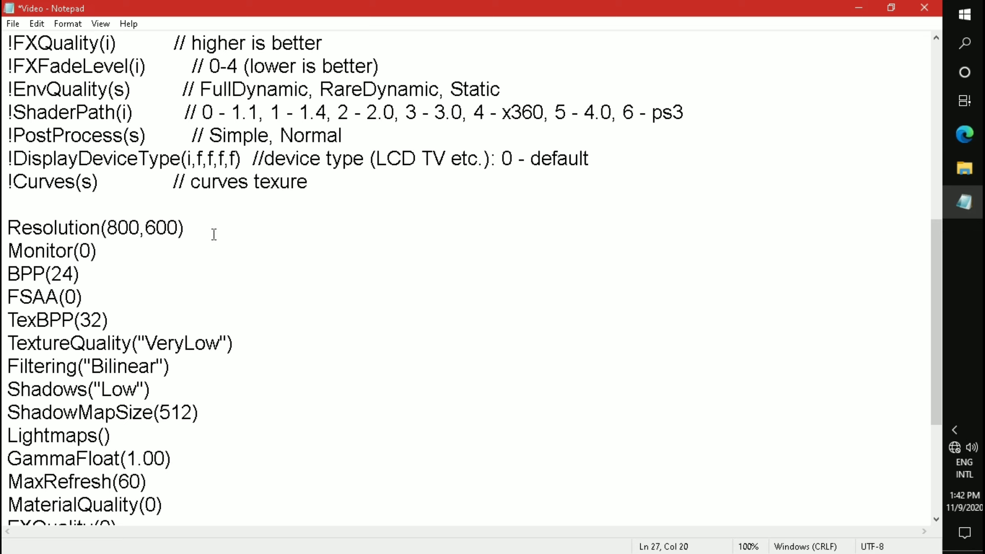
- Correct the mistyped digits so Resolution ends up as (800,600)
drag(182, 227, 103, 227)
click(134, 227)
click(142, 227)
key(BackSpace)
key(BackSpace)
key(BackSpace)
text(640)
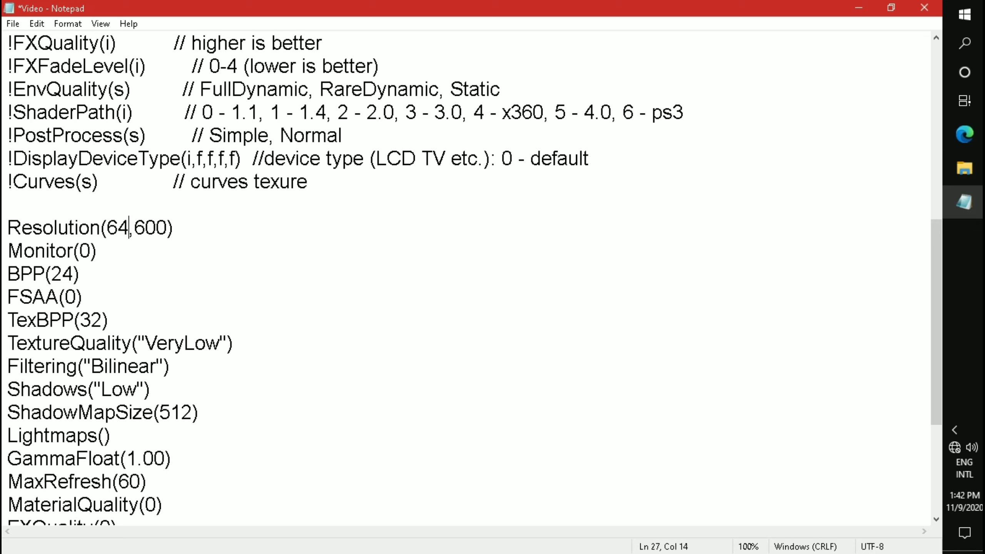
key(BackSpace)
key(BackSpace)
key(BackSpace)
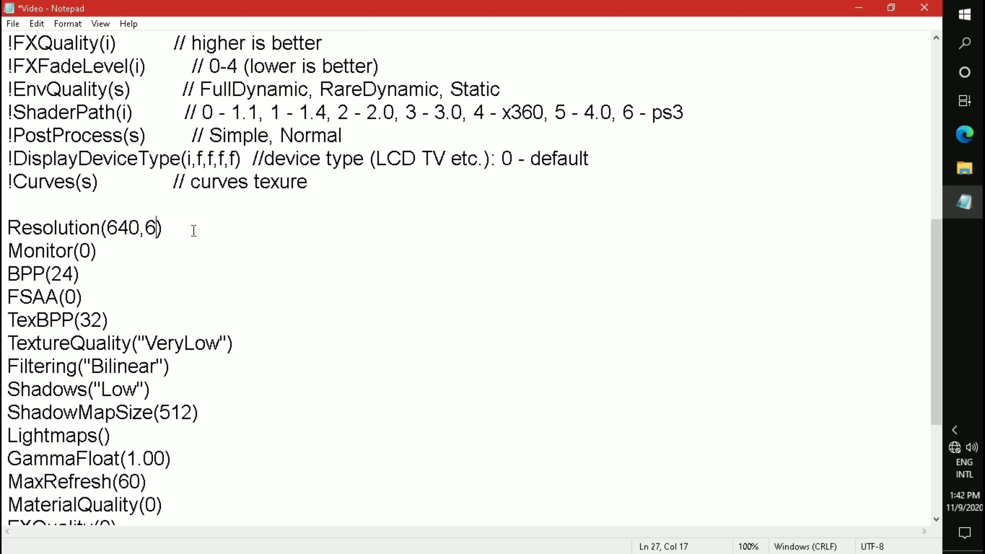
text(480)
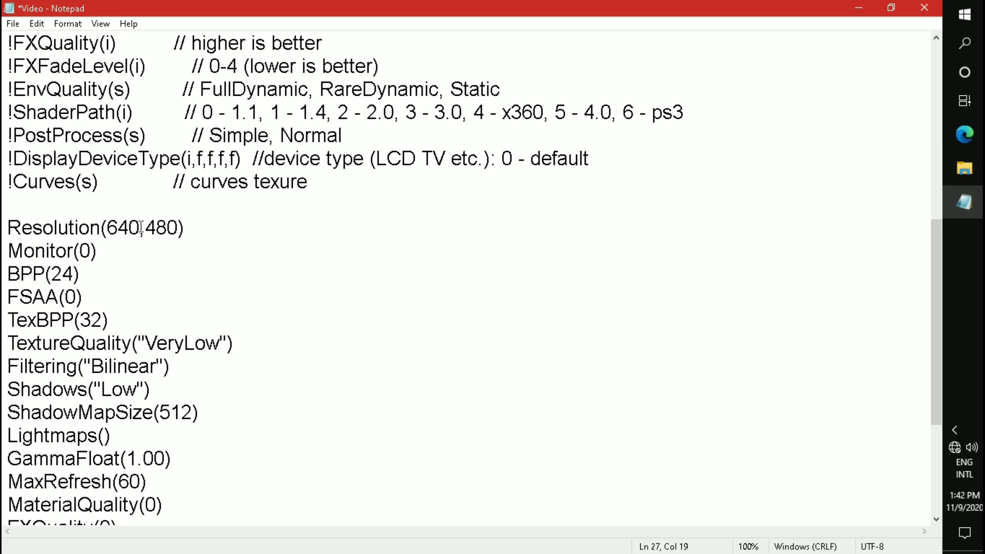
drag(140, 227, 115, 224)
text(8100)
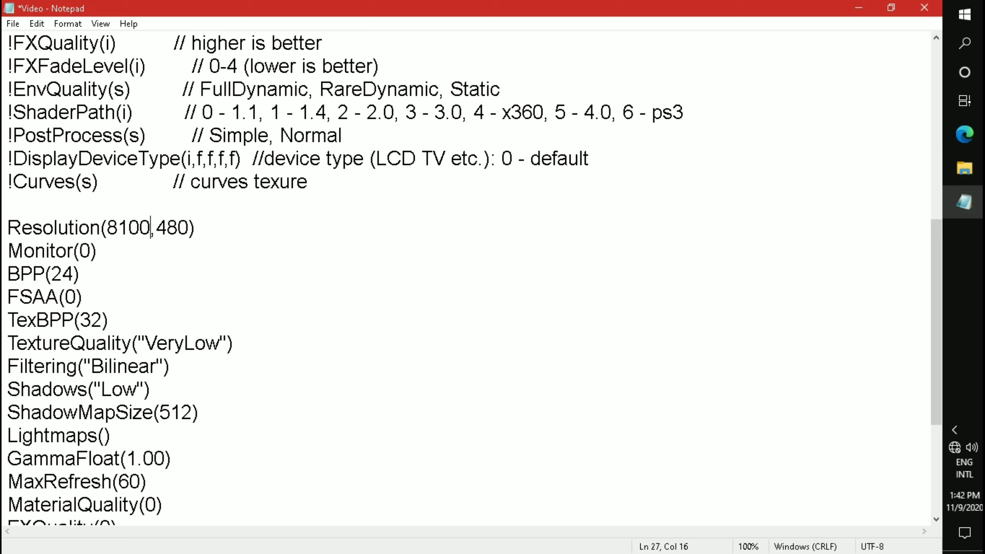
key(BackSpace)
key(BackSpace)
key(BackSpace)
text(00)
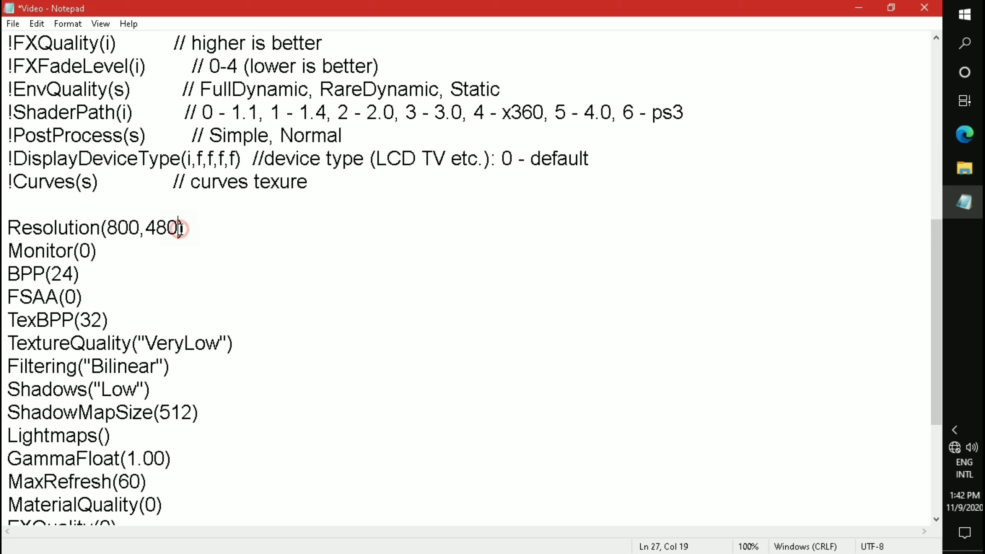
key(BackSpace)
key(BackSpace)
key(BackSpace)
text(60)
- Save the edited Video settings file to USB Drive (D:)
click(12, 23)
click(31, 87)
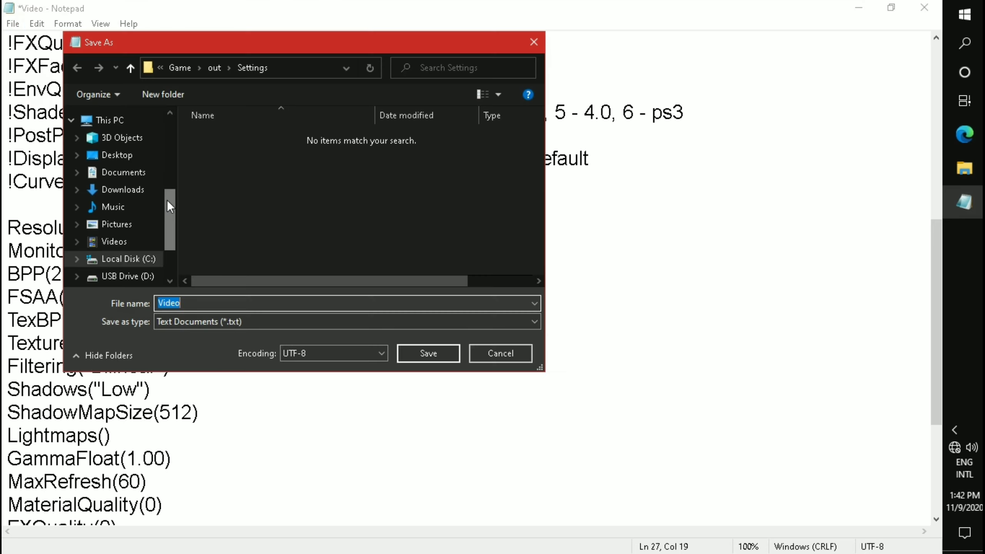
drag(167, 200, 169, 250)
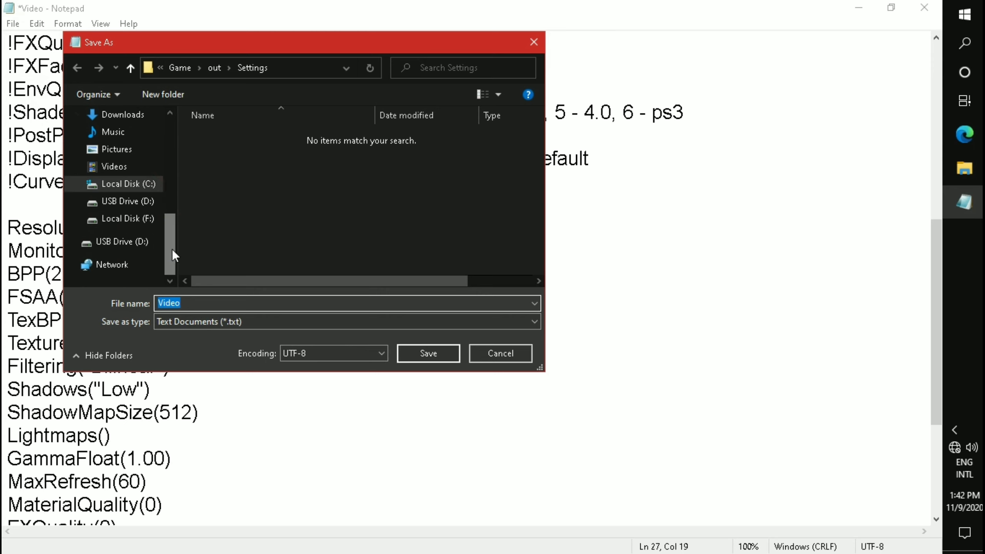
click(136, 243)
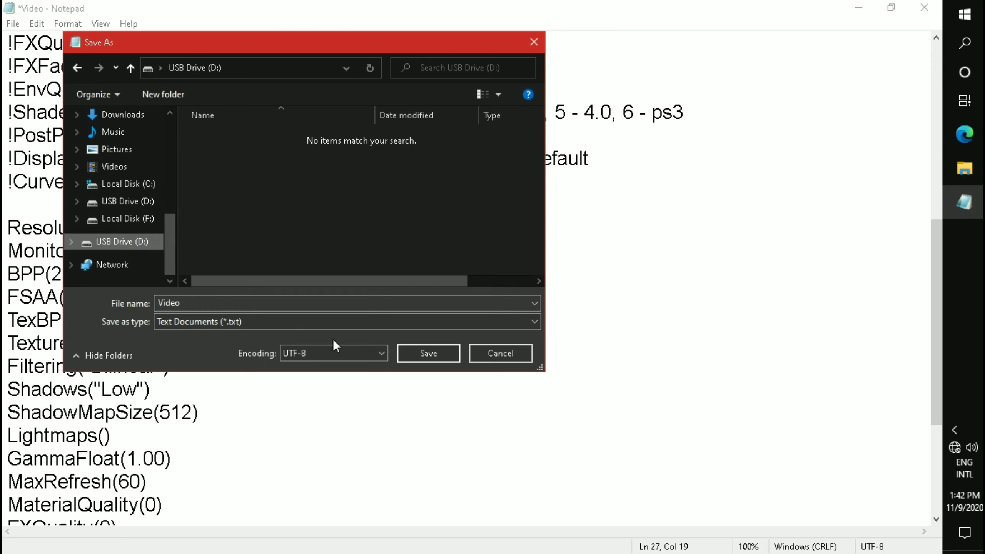
click(411, 352)
- Close Notepad, open USB Drive (D:) from This PC and cut the Video file
click(928, 7)
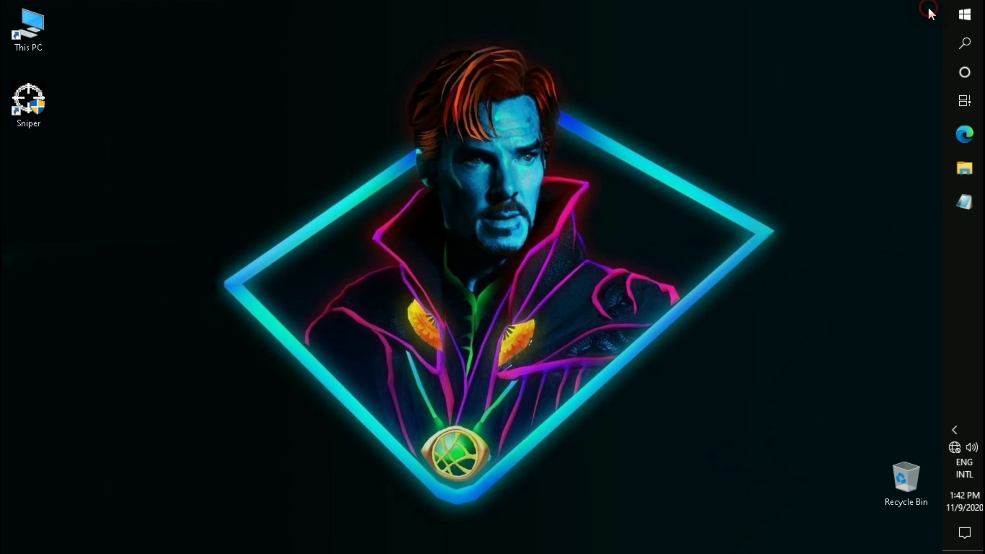
double_click(29, 26)
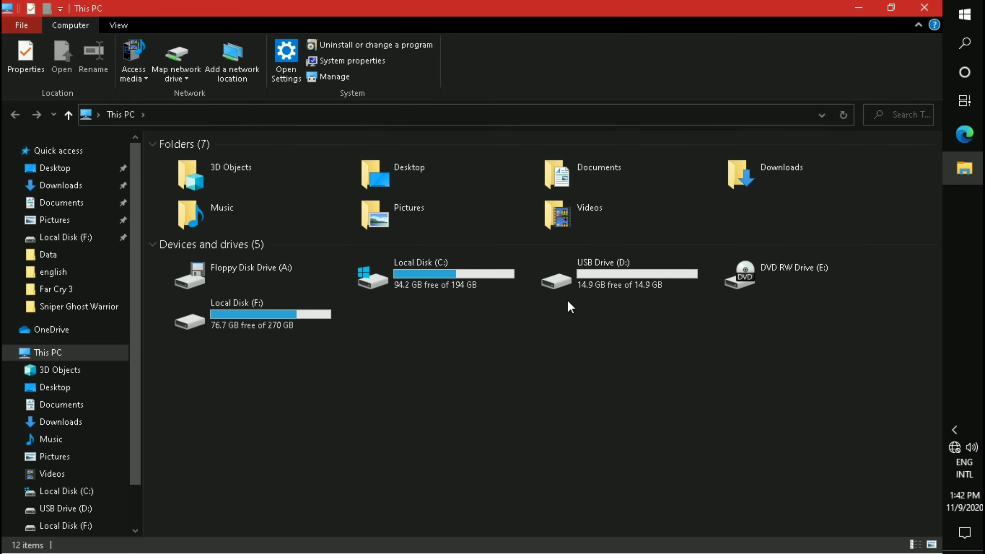
double_click(595, 276)
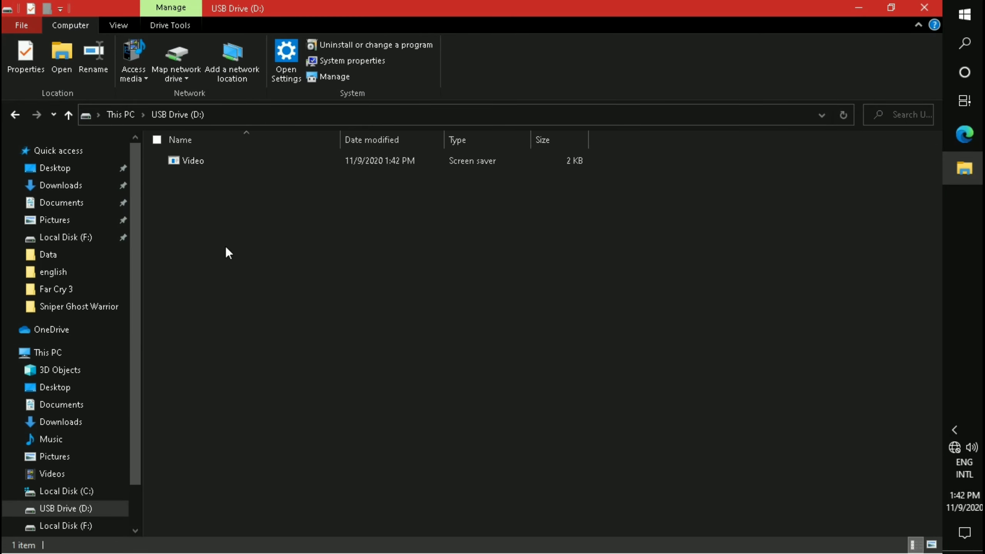
right_click(180, 163)
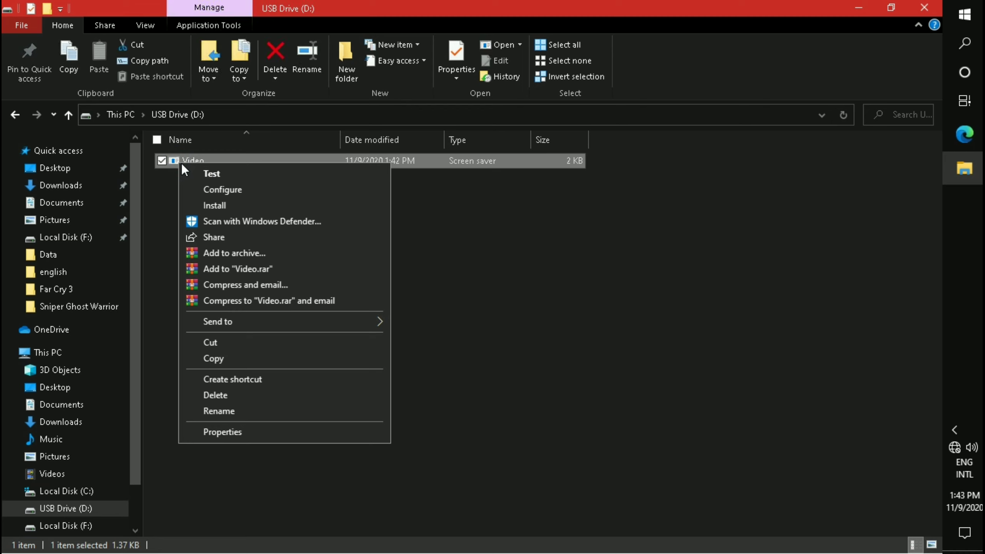
click(197, 342)
- Browse Local Disk (C:) to Program Files (x86)\Sniper Ghost Warrior
drag(131, 339, 132, 402)
click(84, 428)
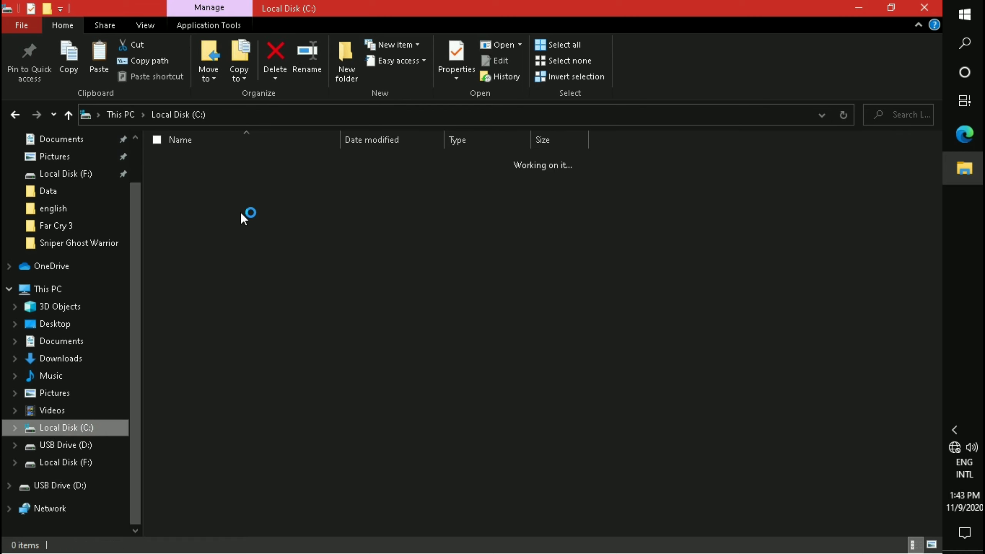
click(240, 217)
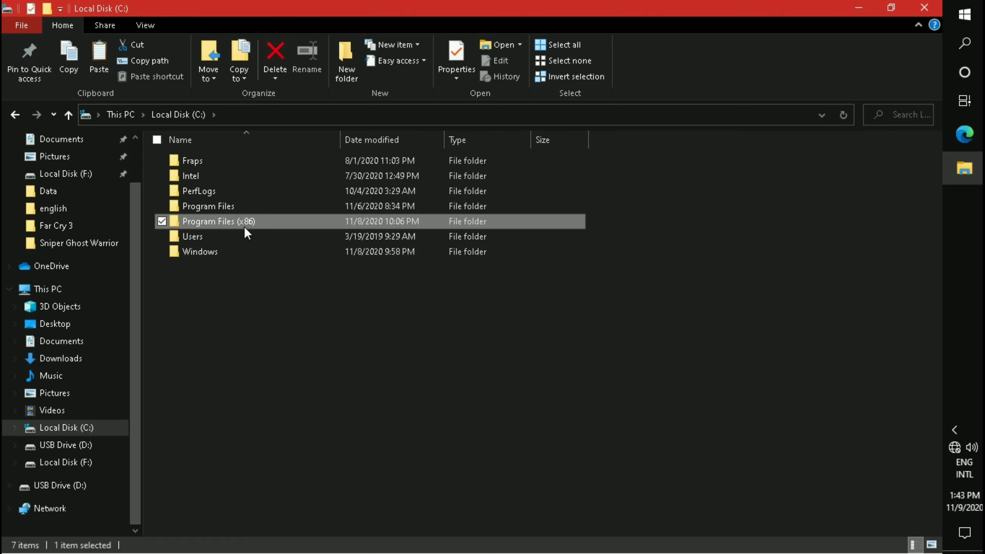
double_click(244, 226)
drag(935, 260, 935, 334)
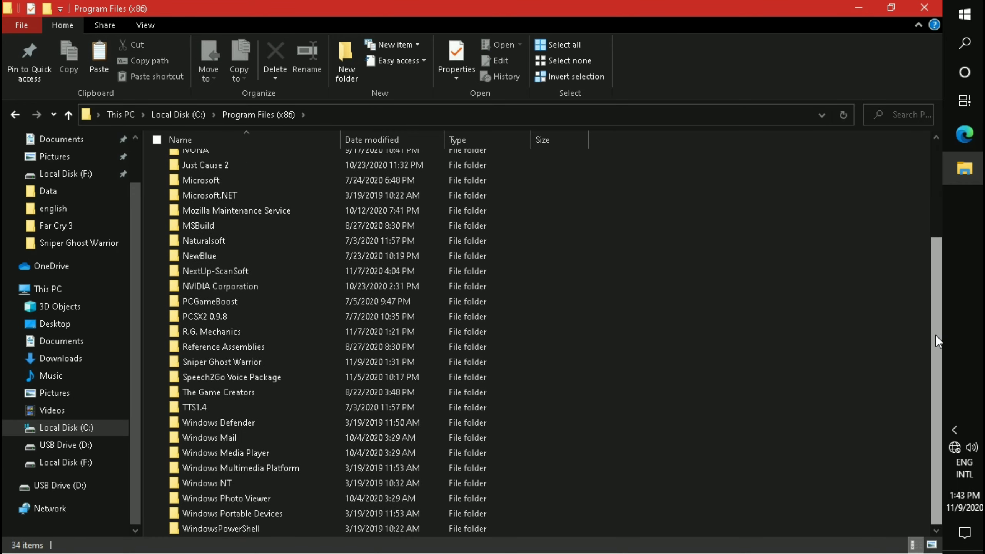
click(182, 362)
double_click(182, 363)
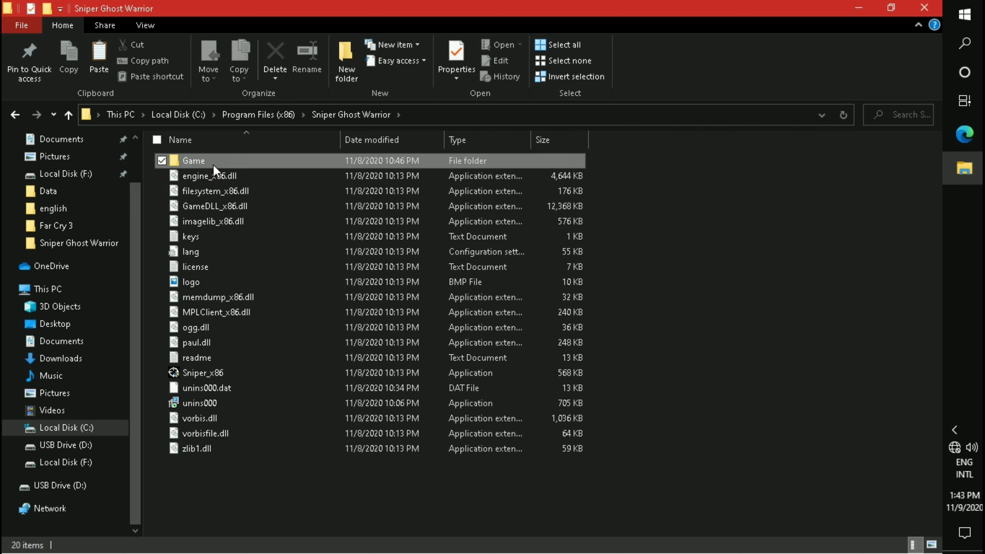
- Paste Video into Game\out\Settings, replacing the old file with administrator permission
double_click(213, 162)
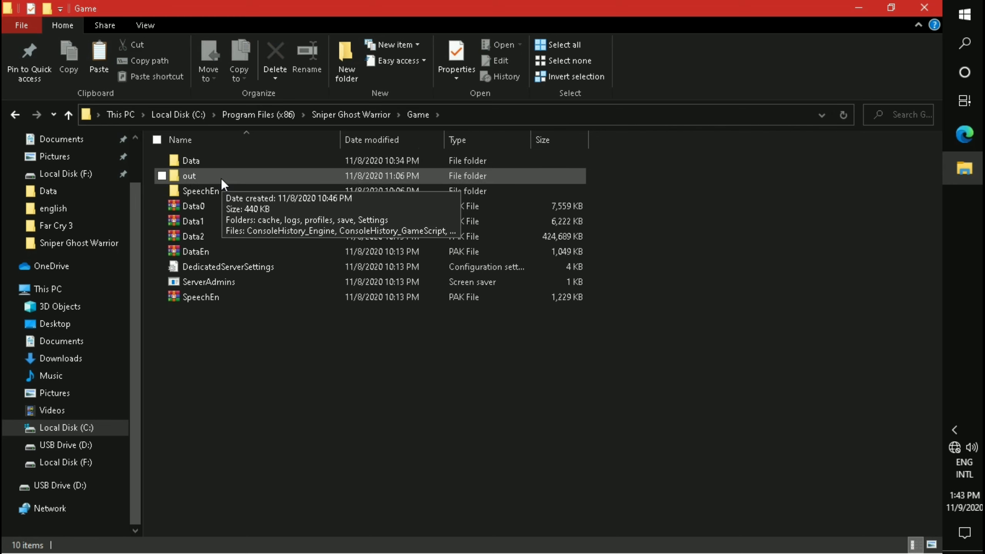
double_click(221, 178)
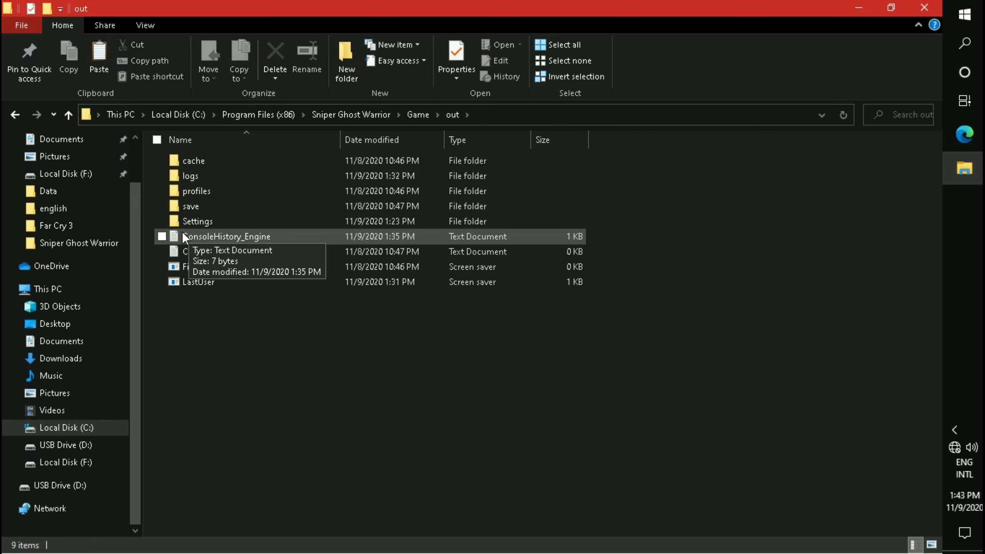
click(198, 221)
double_click(199, 221)
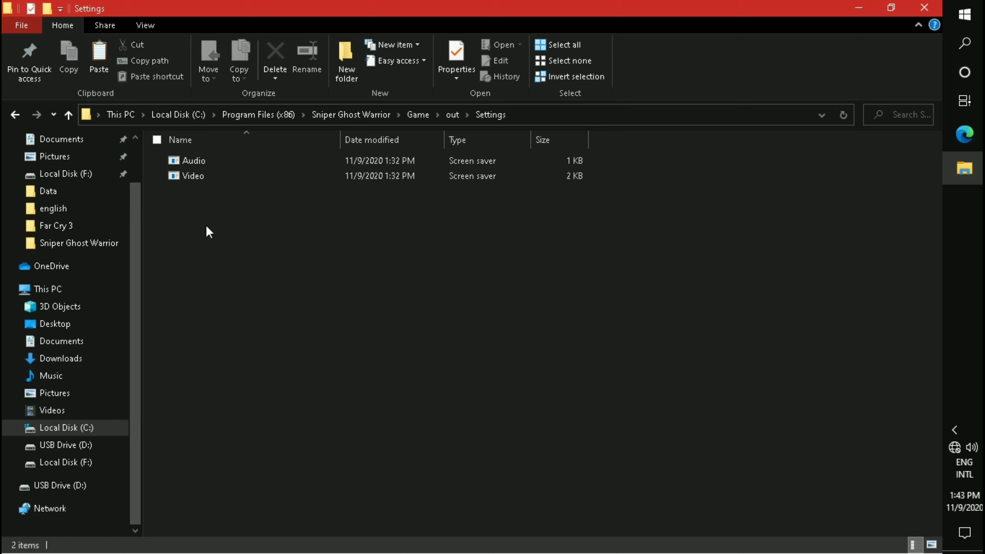
click(242, 326)
click(421, 167)
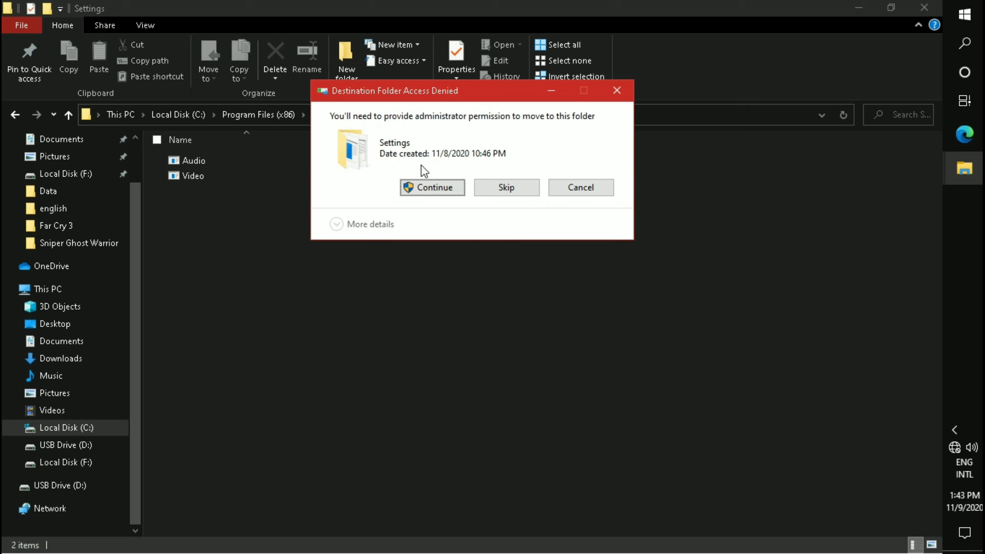
click(423, 187)
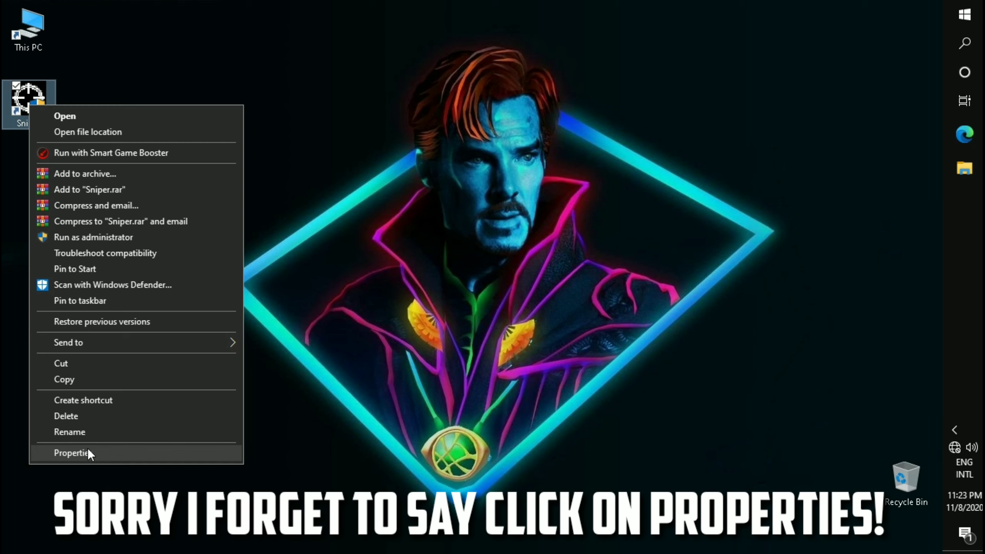
- Append -dxlevel_0 to the Sniper shortcut's Target and apply it with administrator permission
click(71, 452)
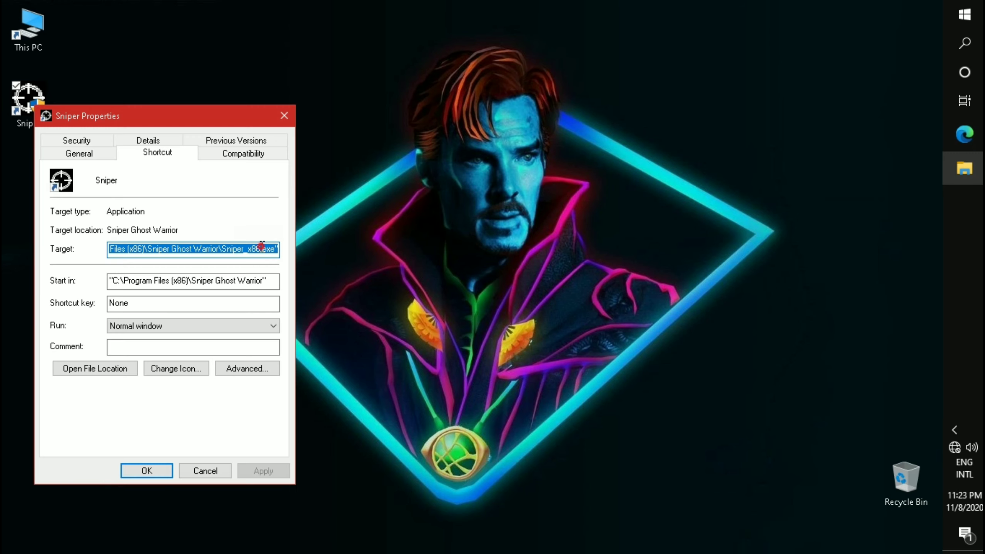
click(260, 248)
click(280, 249)
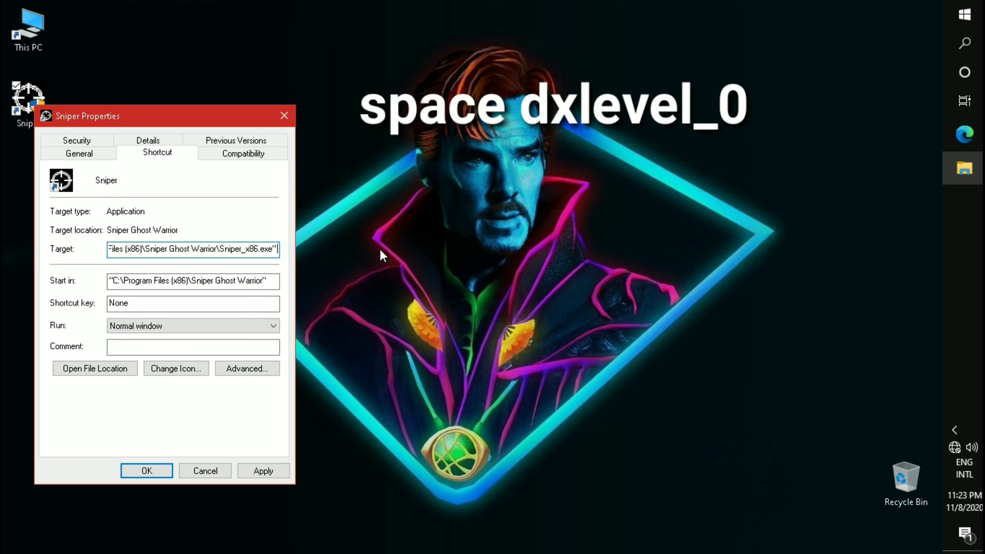
text(-d)
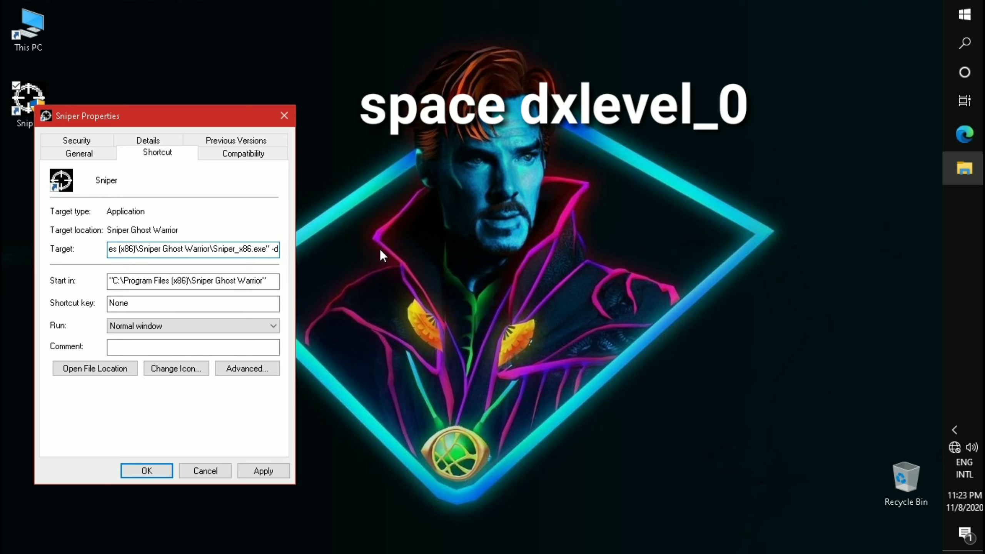
text(xleve)
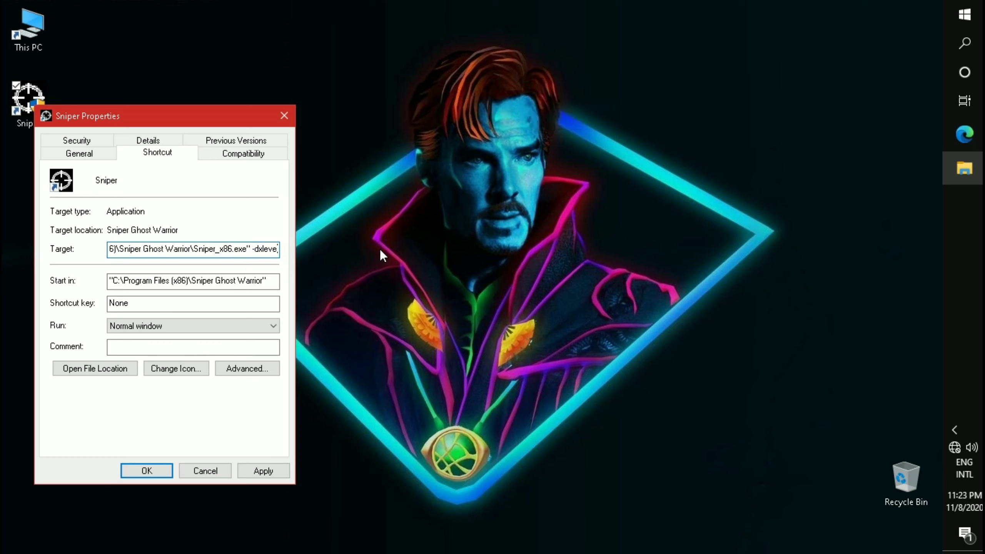
text(l 0)
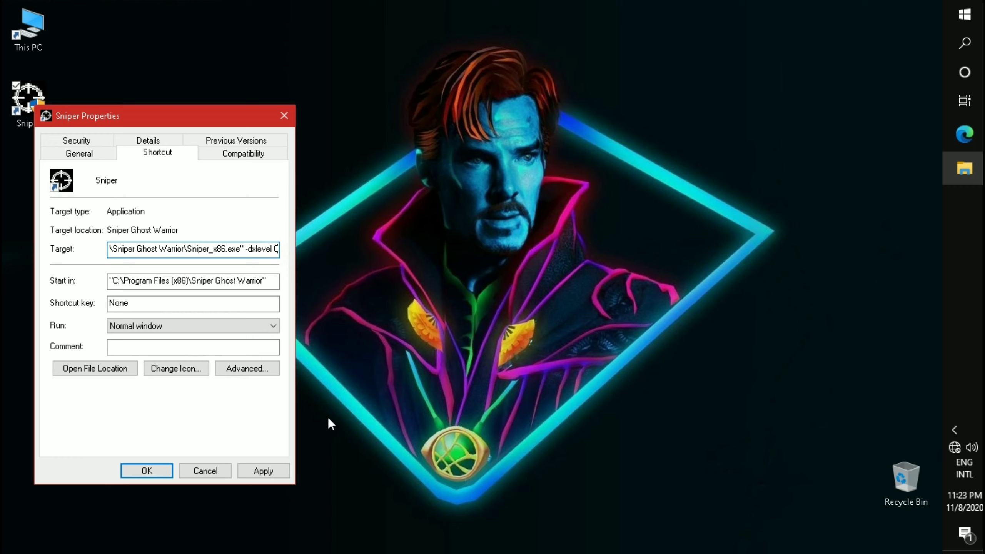
key(BackSpace)
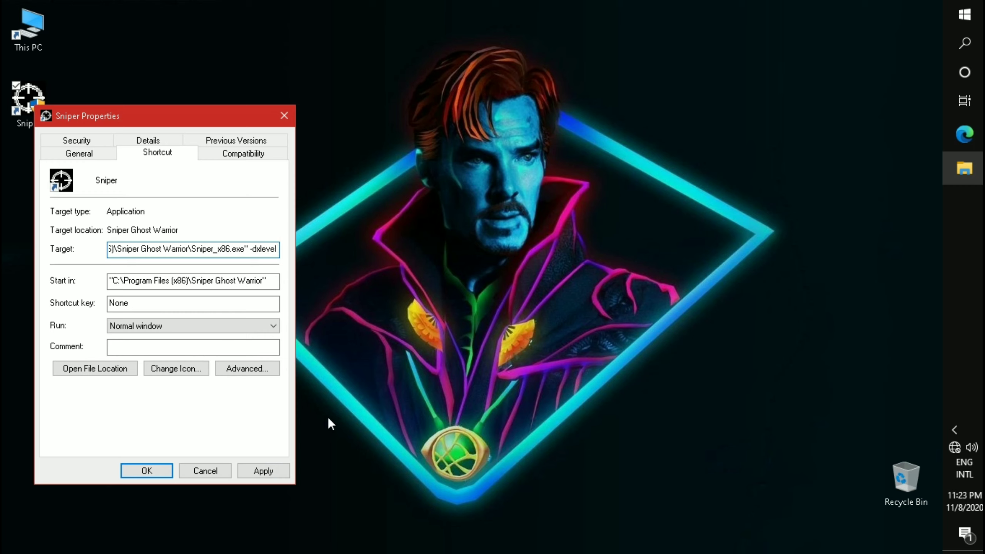
key(BackSpace)
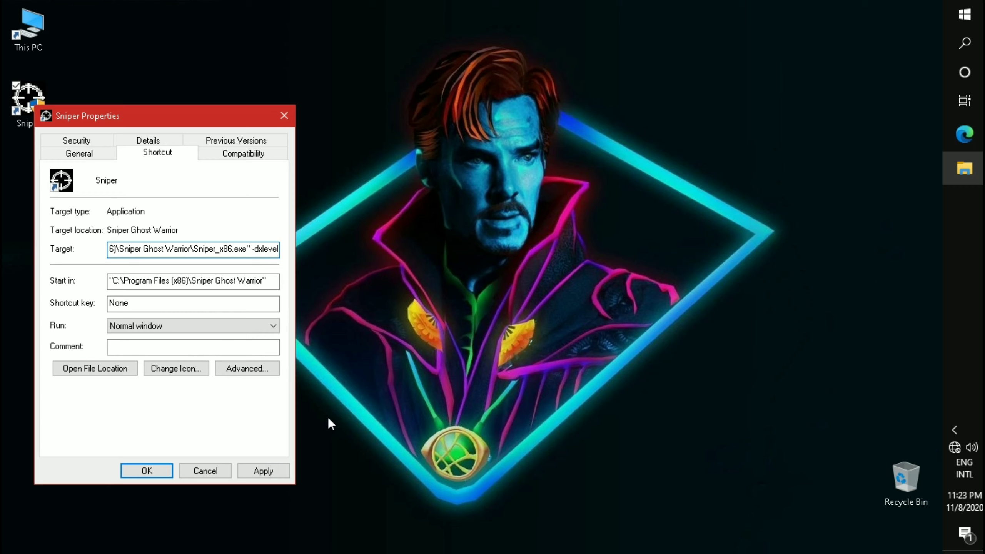
text(_0)
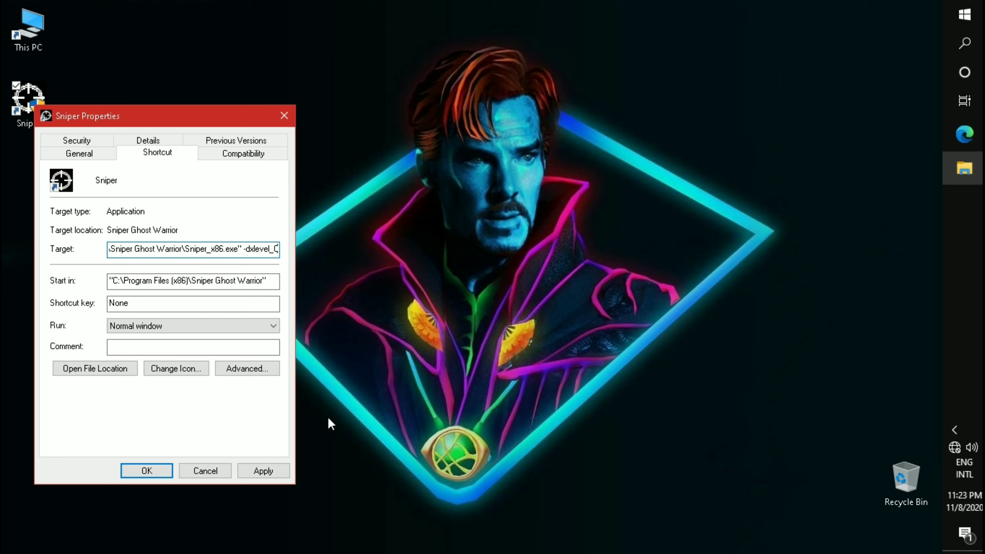
click(265, 469)
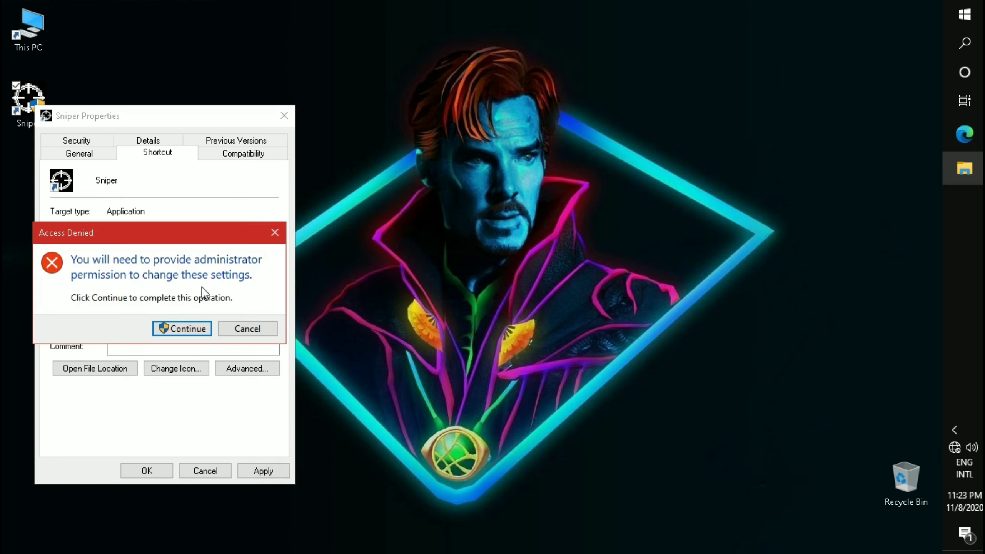
click(185, 329)
click(147, 470)
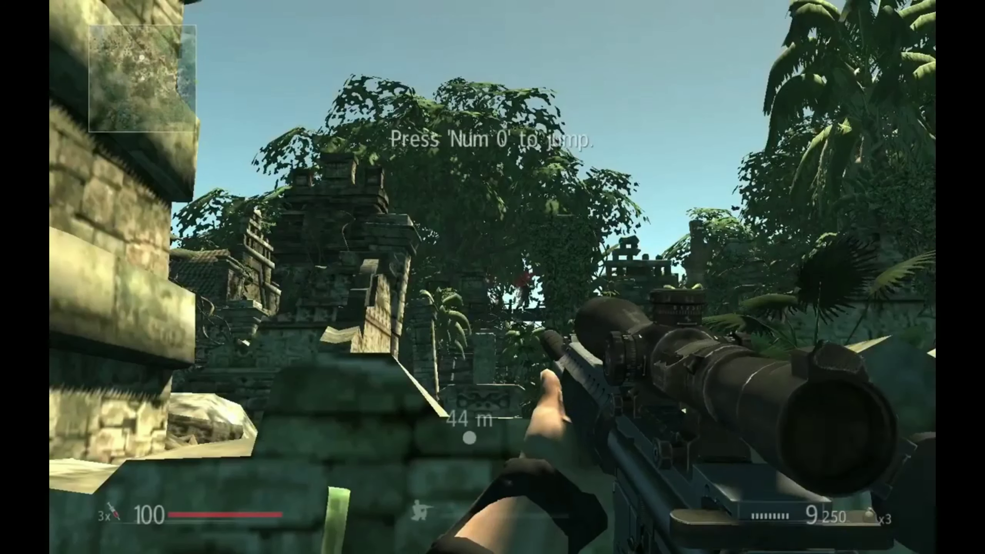
- Vault the low stone wall and walk forward through the ruins toward the stone steps
key(KP_0)
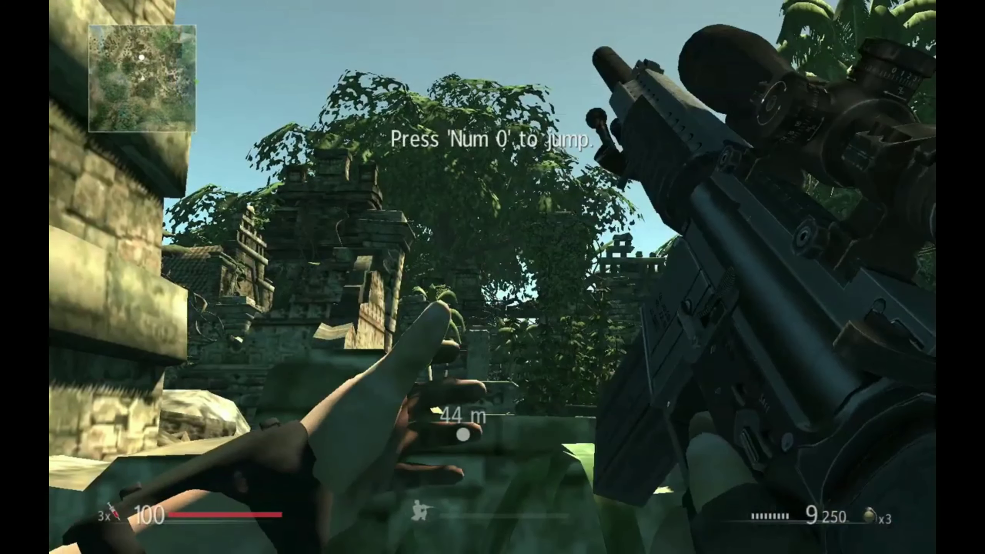
key(w)
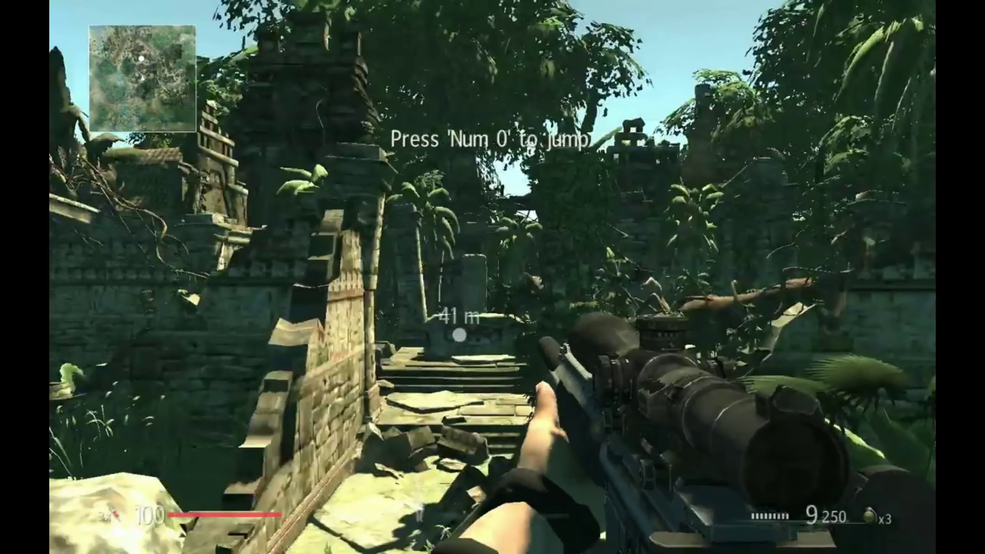
key(w)
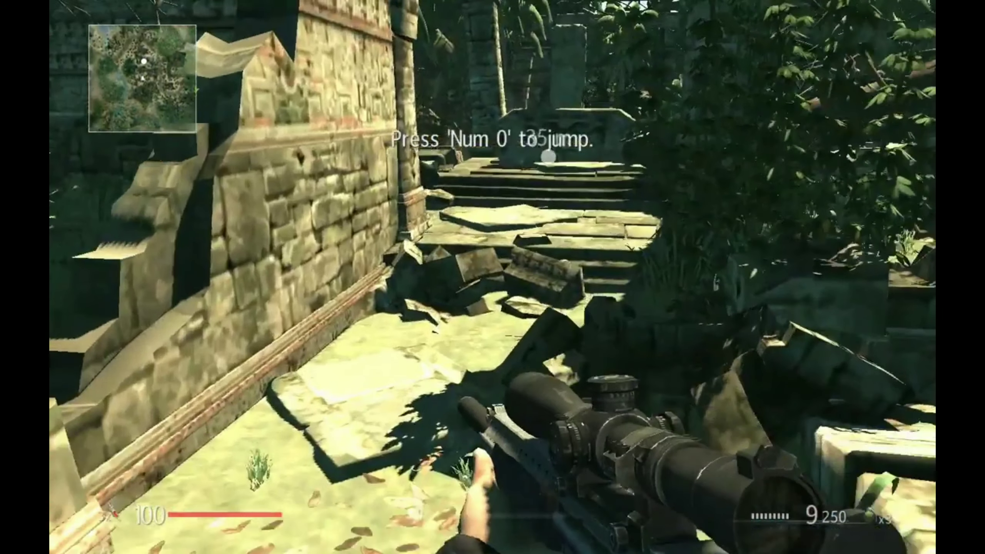
key(w)
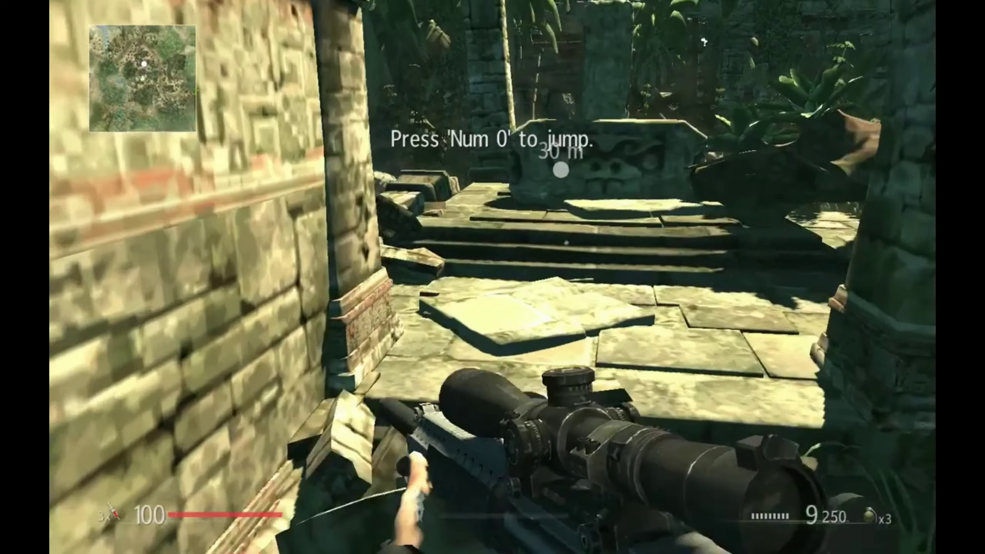